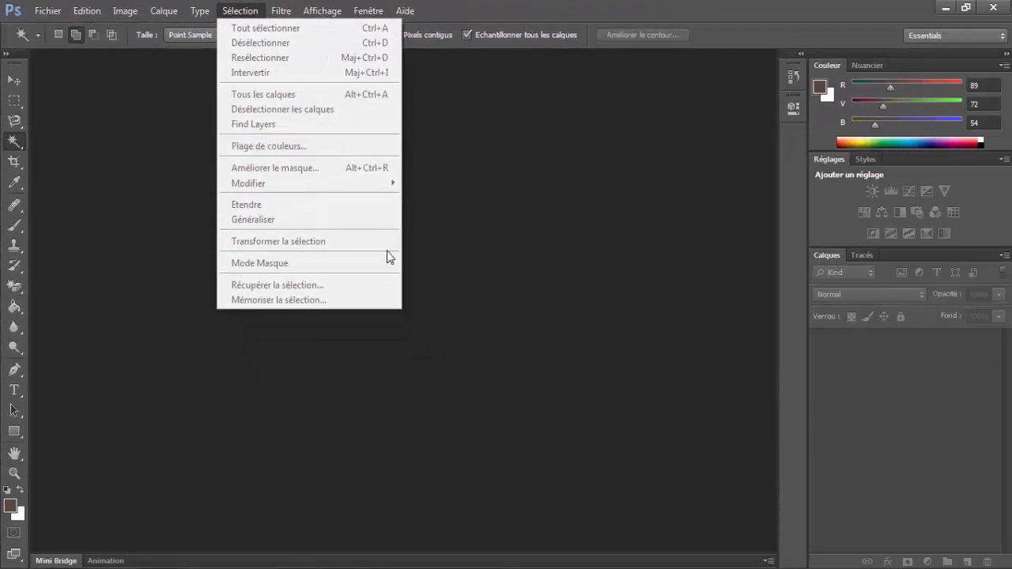
left_click(535, 230)
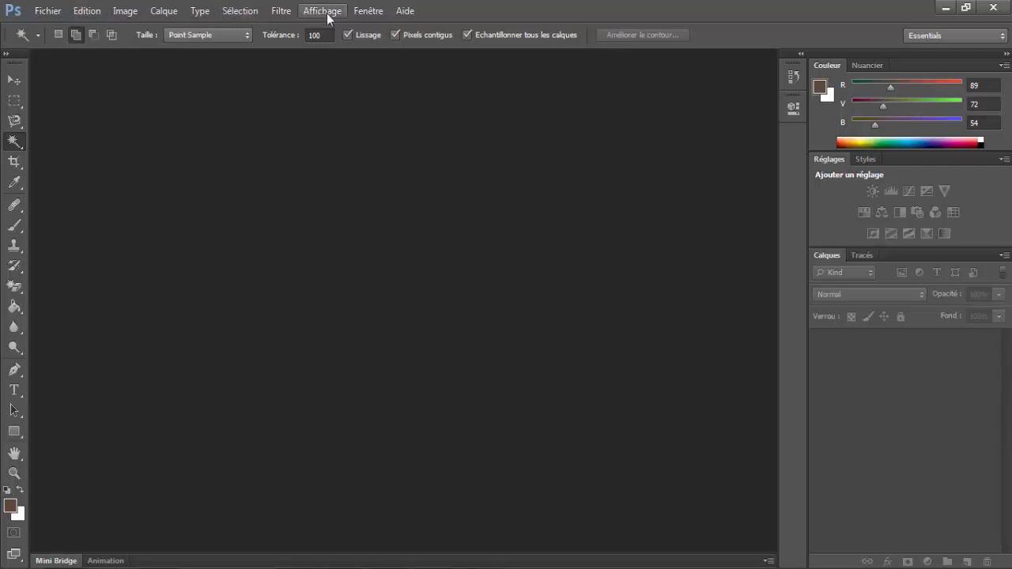
left_click(367, 11)
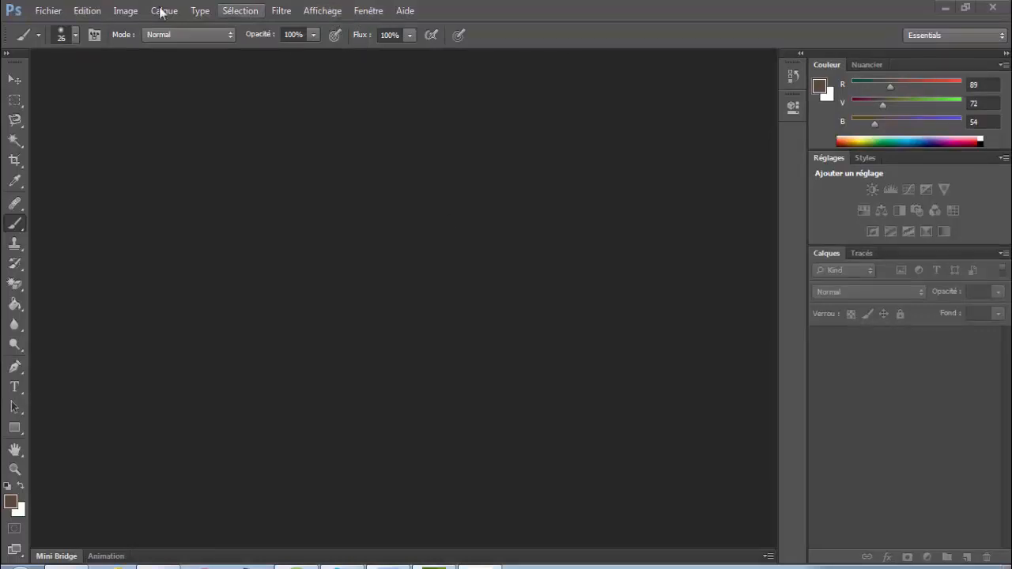
- Open the chan image from the channel selection folder and display the Couches (channels) panel
left_click(45, 12)
left_click(74, 43)
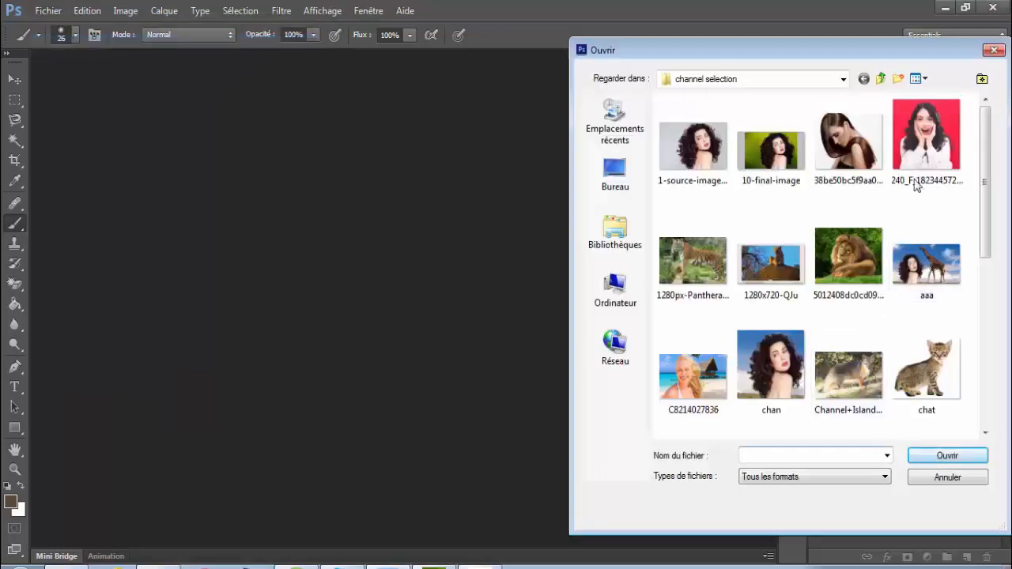
left_click(842, 265)
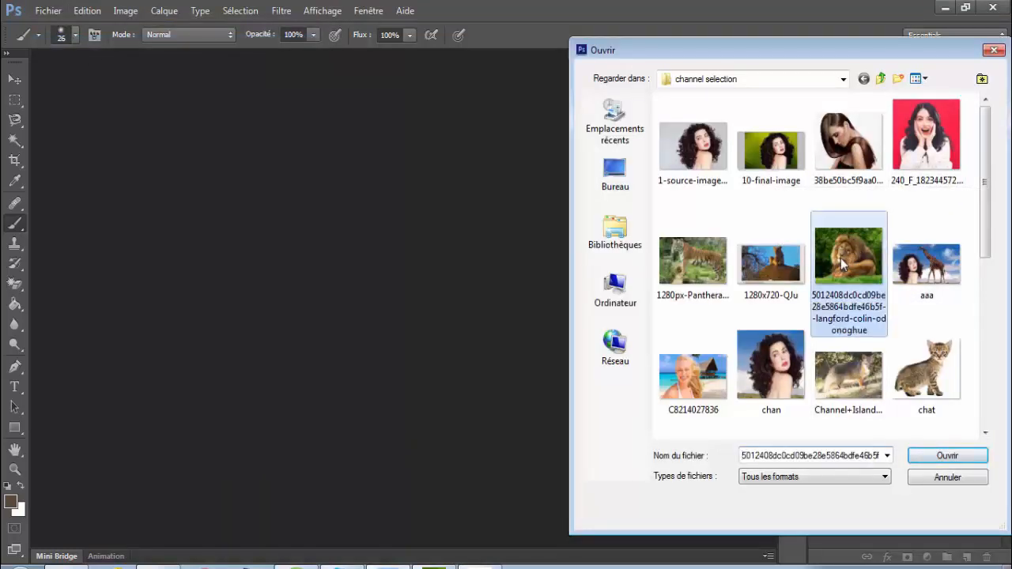
left_click(771, 384)
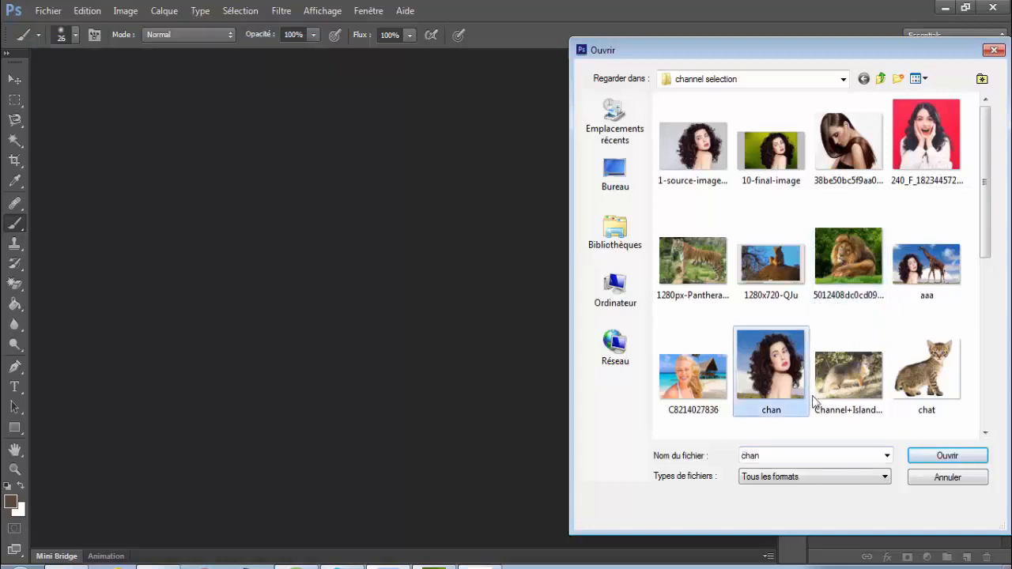
left_click(928, 457)
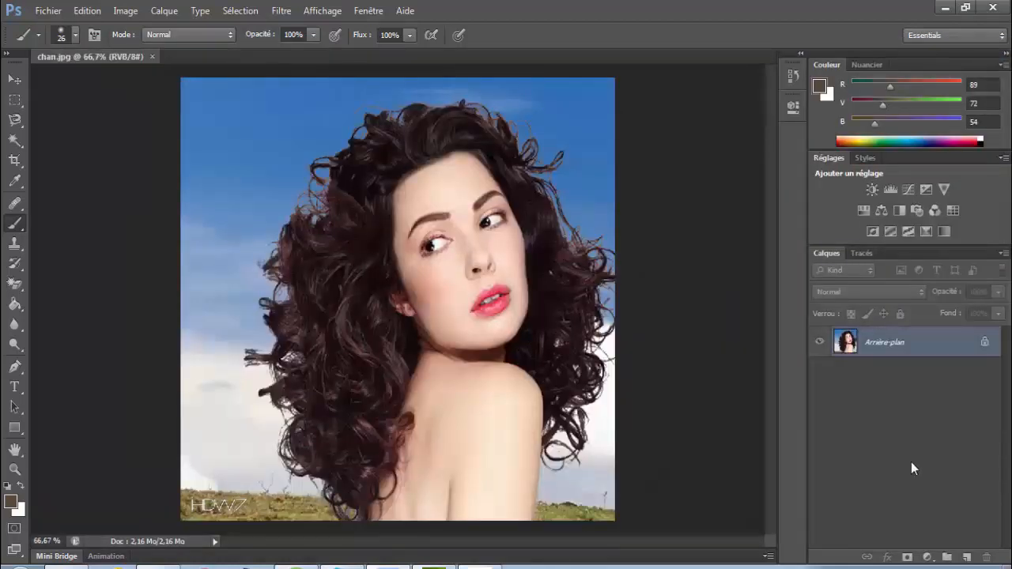
left_click(367, 11)
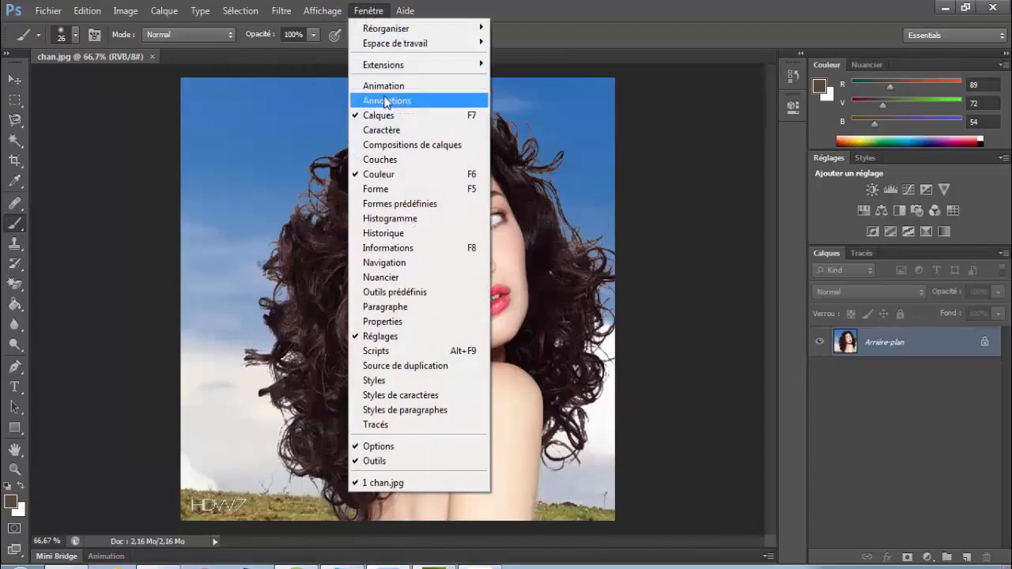
left_click(359, 162)
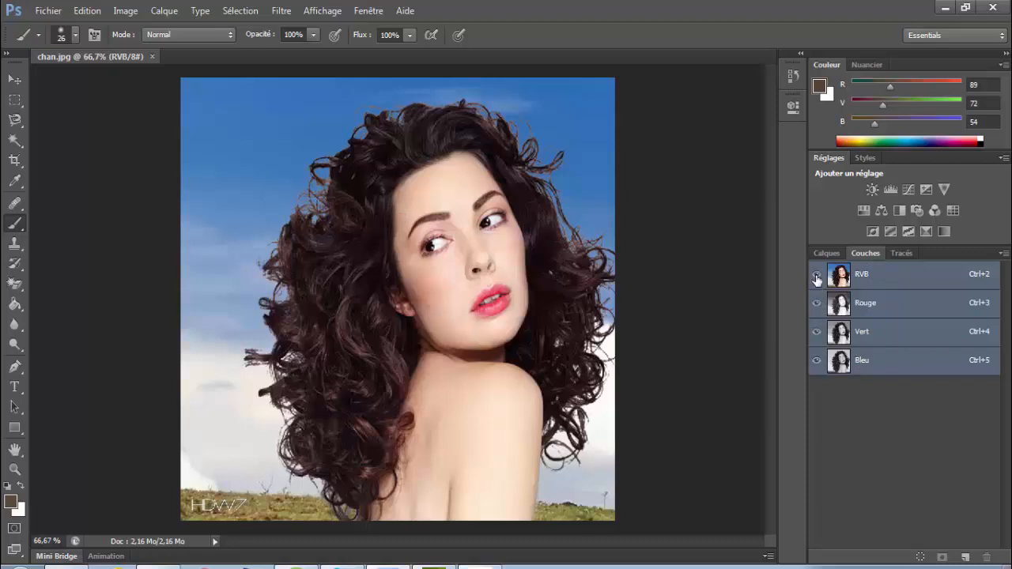
- Compare the woman's hair against the background in the Rouge, Vert and Bleu channels by showing each channel alone
left_click(816, 360)
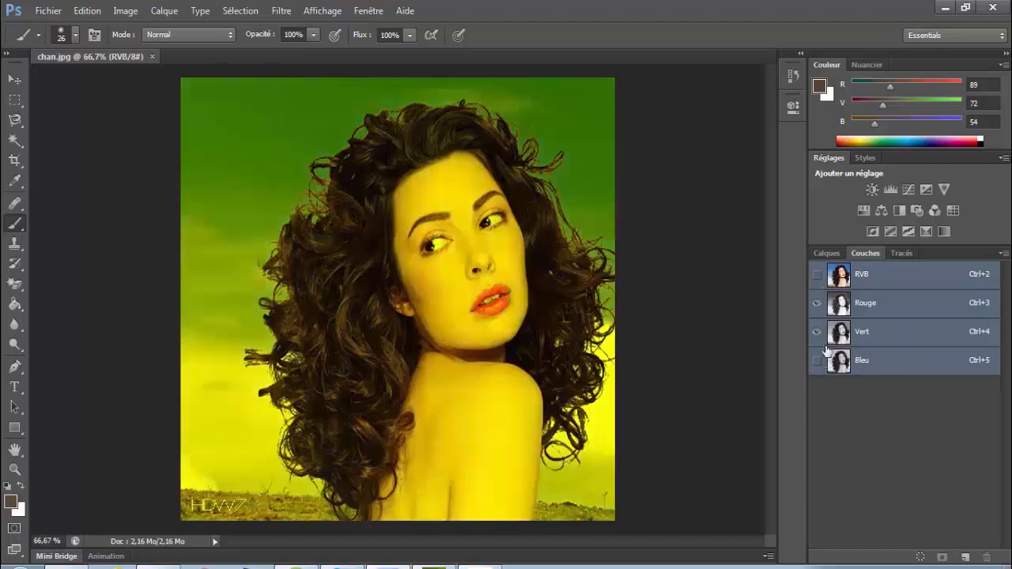
left_click(818, 332)
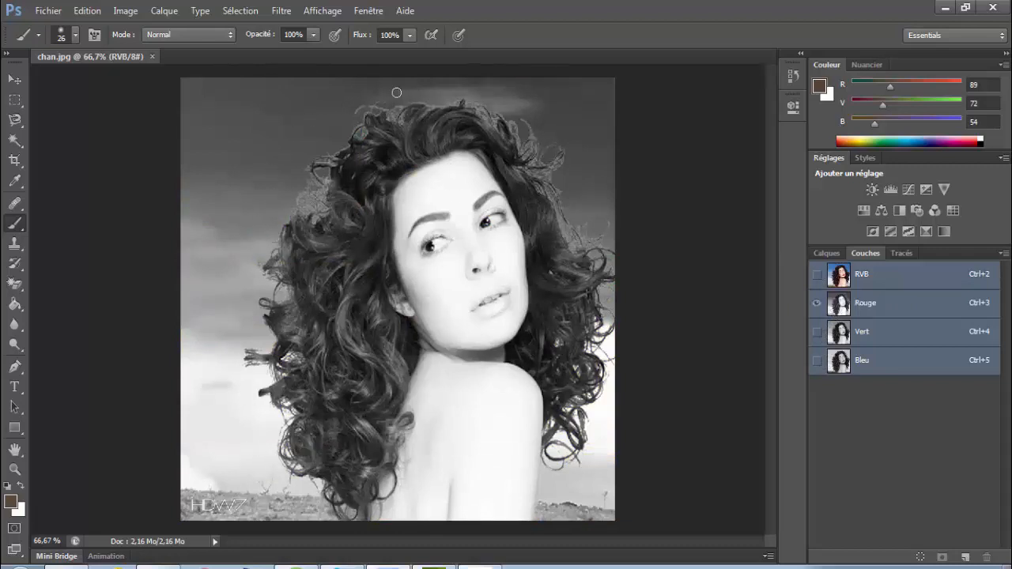
left_click(818, 332)
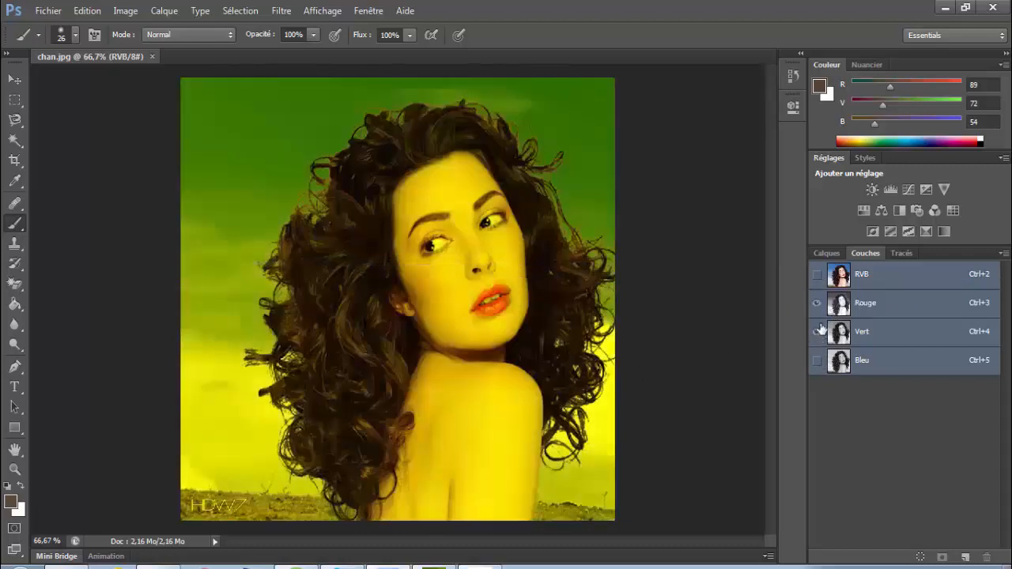
left_click(816, 303)
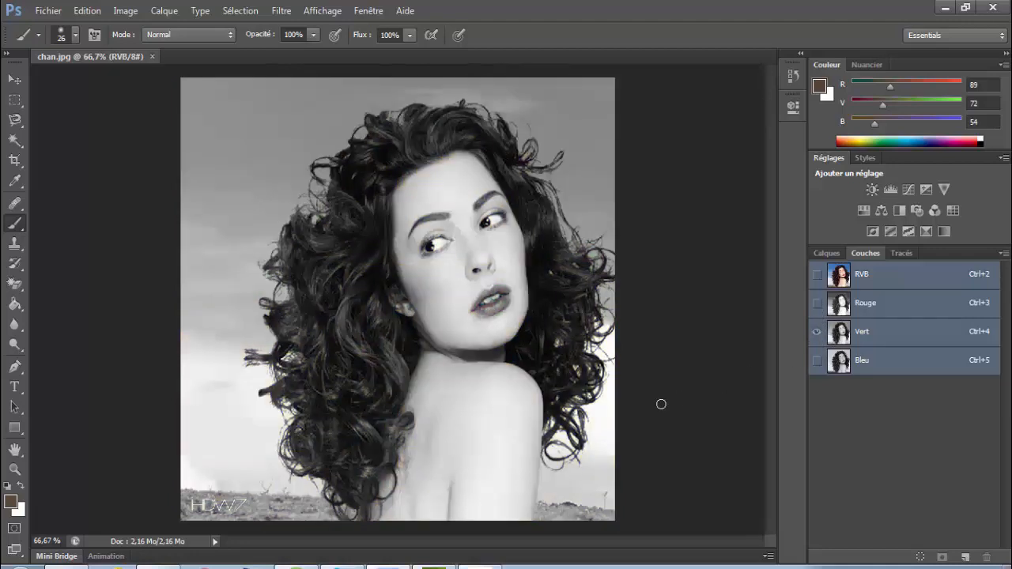
left_click(817, 361)
left_click(817, 332)
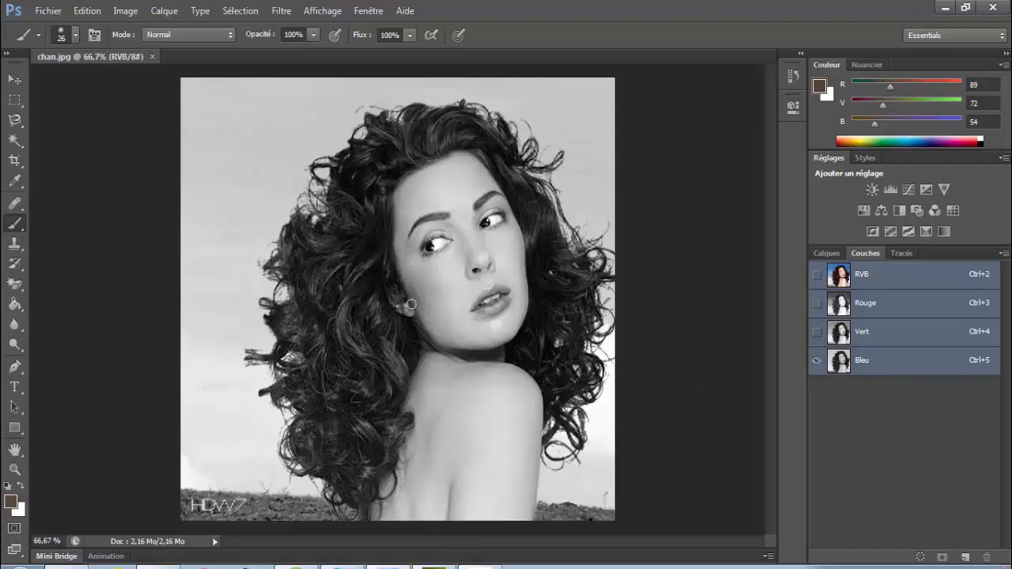
left_click(816, 303)
left_click(817, 360)
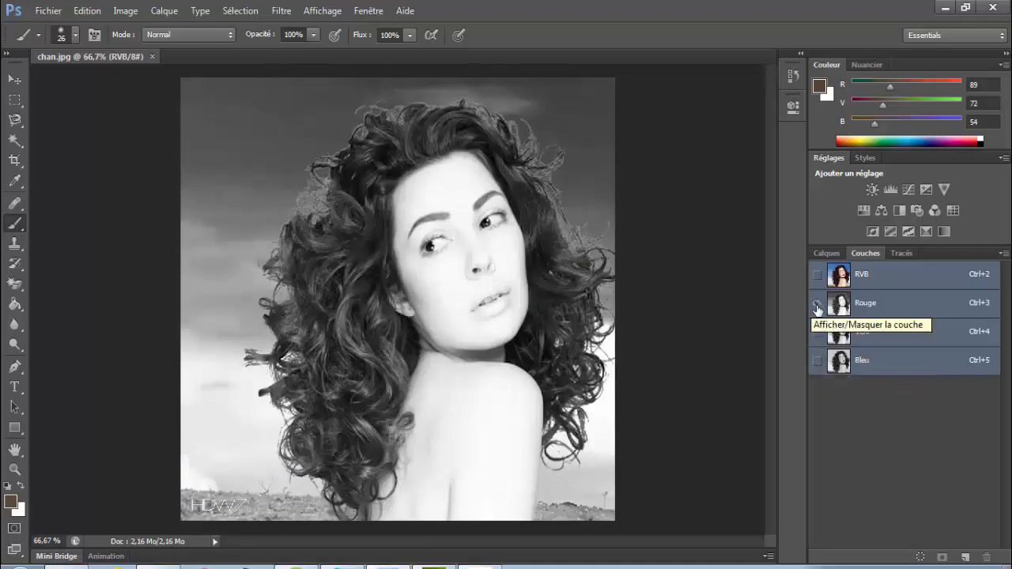
left_click(818, 331)
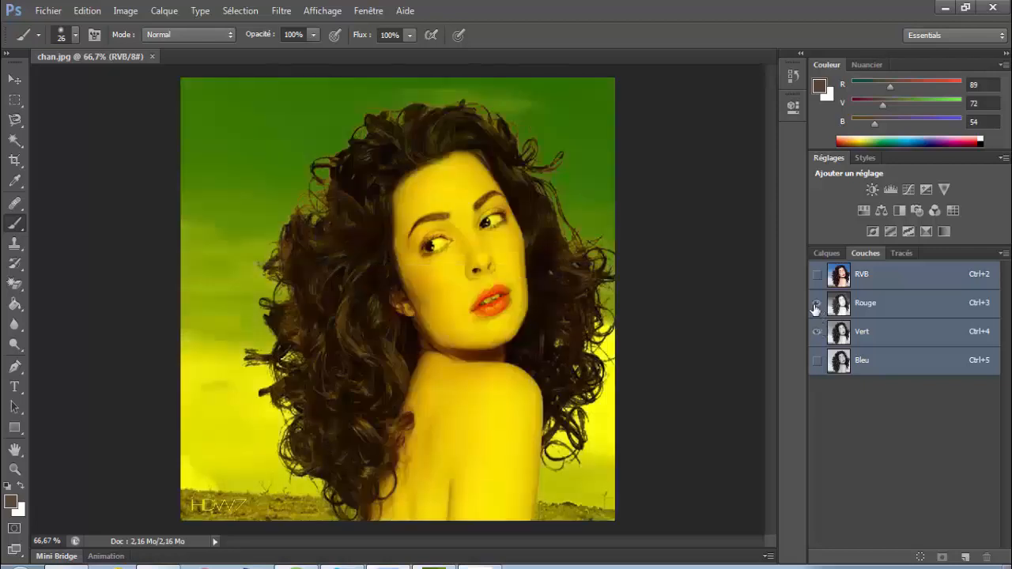
left_click(816, 304)
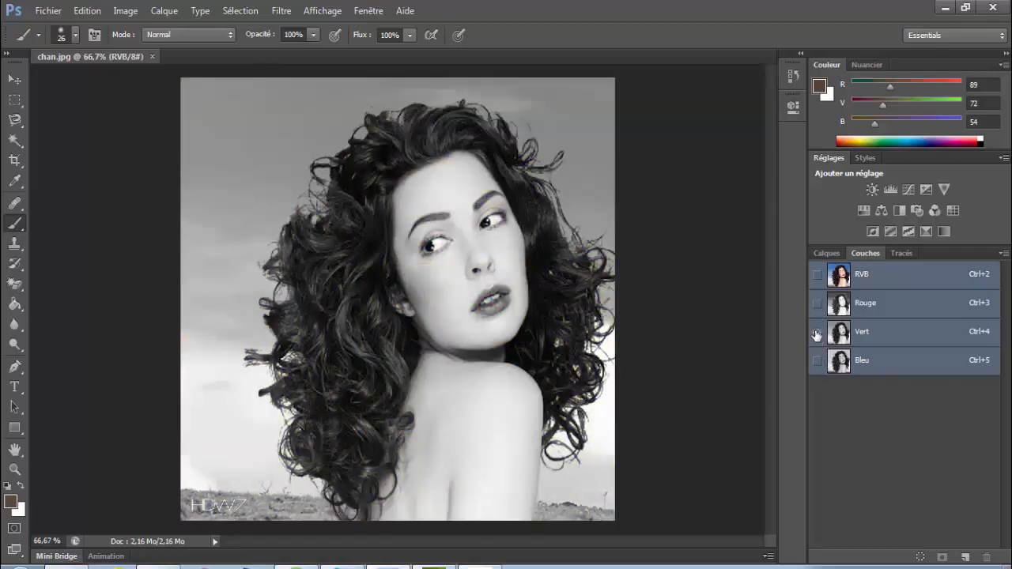
left_click(817, 360)
left_click(817, 332)
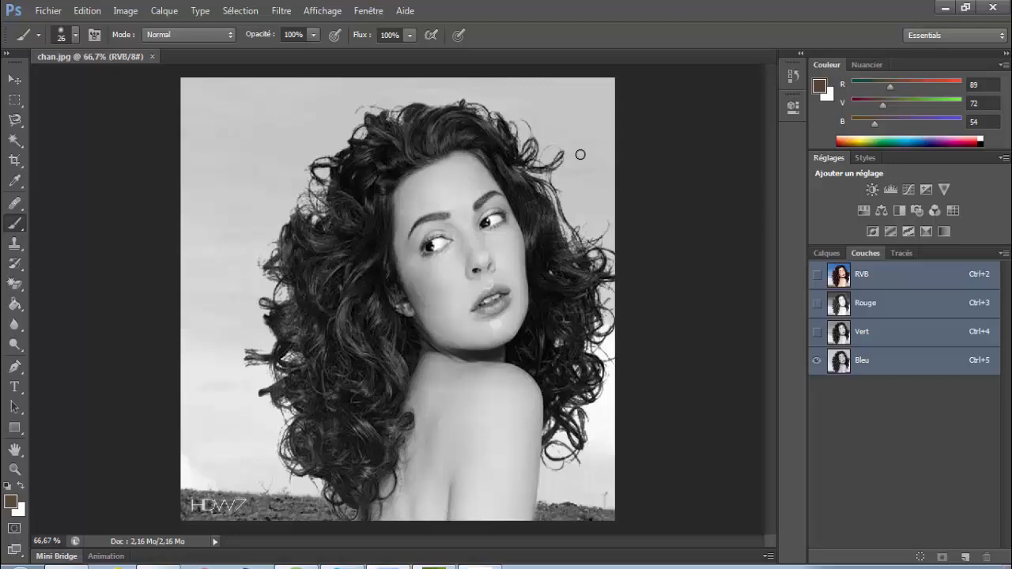
- Duplicate the Bleu channel as "test couches" and make only the duplicate visible
right_click(882, 371)
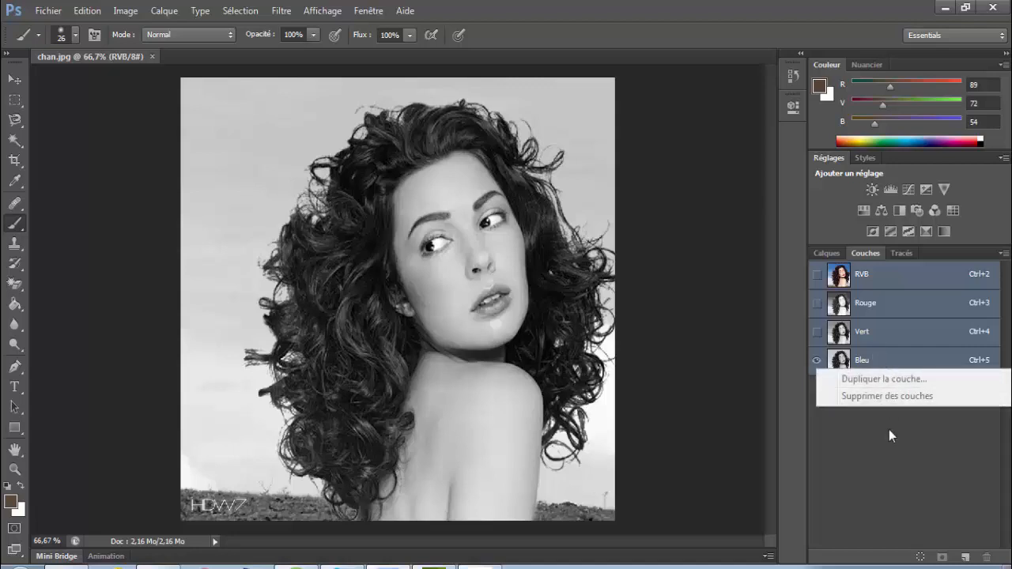
left_click(889, 429)
left_click(885, 370)
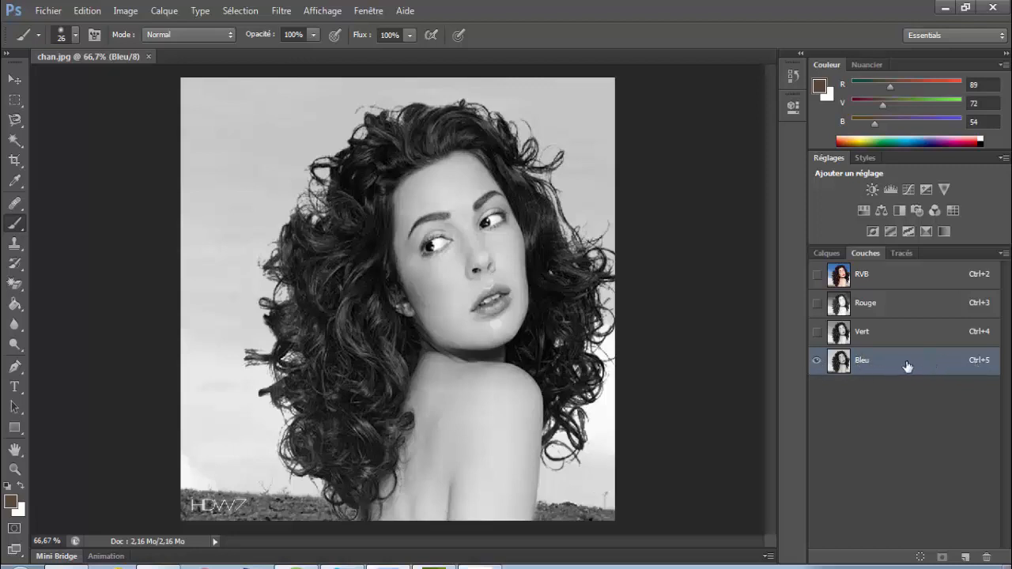
right_click(907, 366)
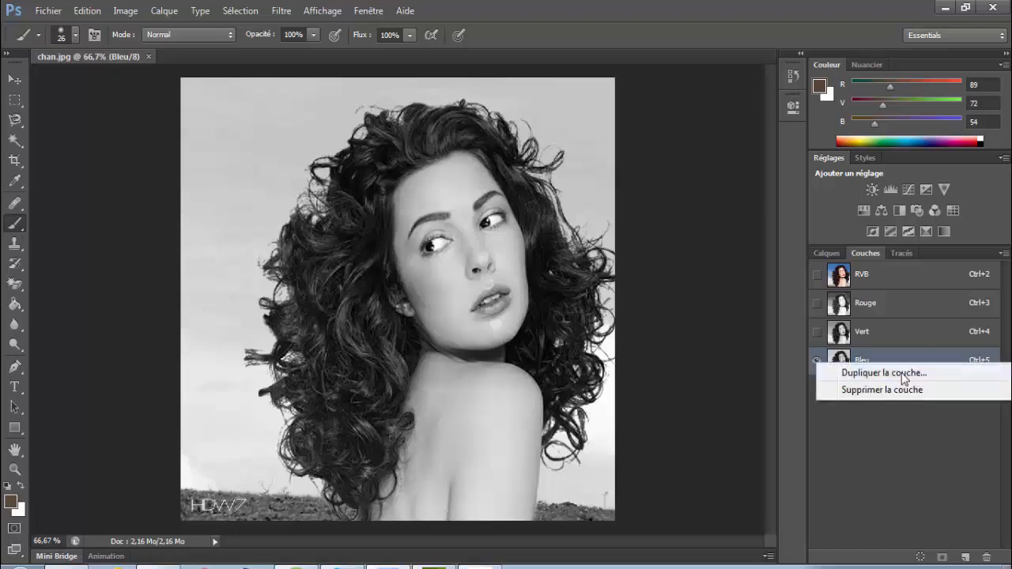
left_click(902, 373)
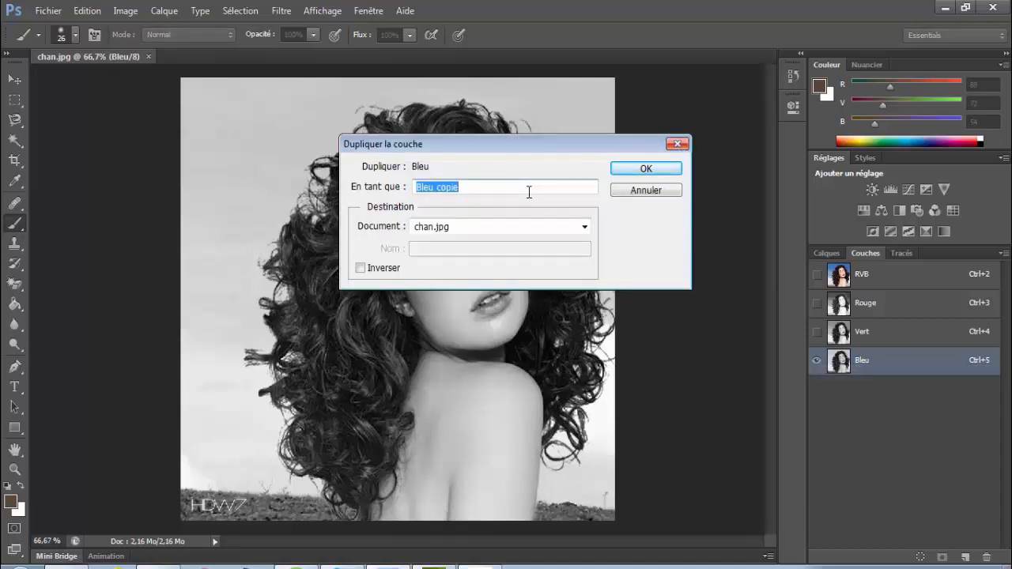
type("test couche")
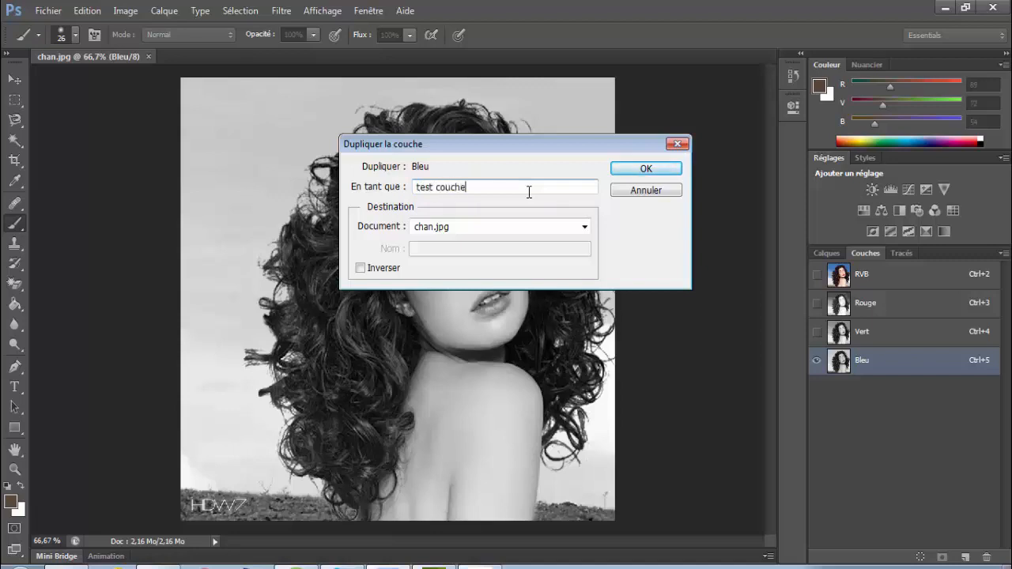
type("s")
left_click(639, 168)
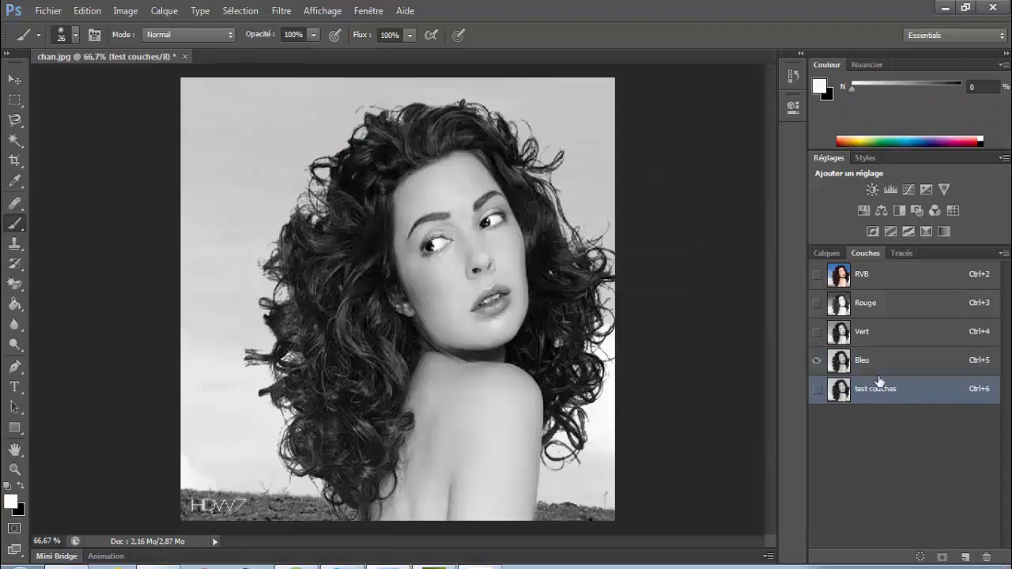
left_click(817, 389)
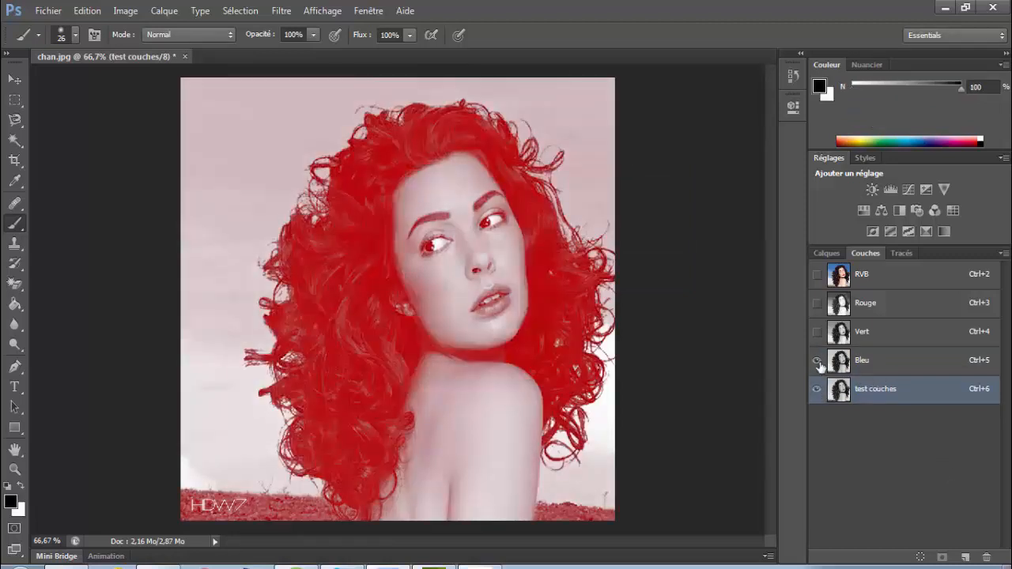
left_click(816, 360)
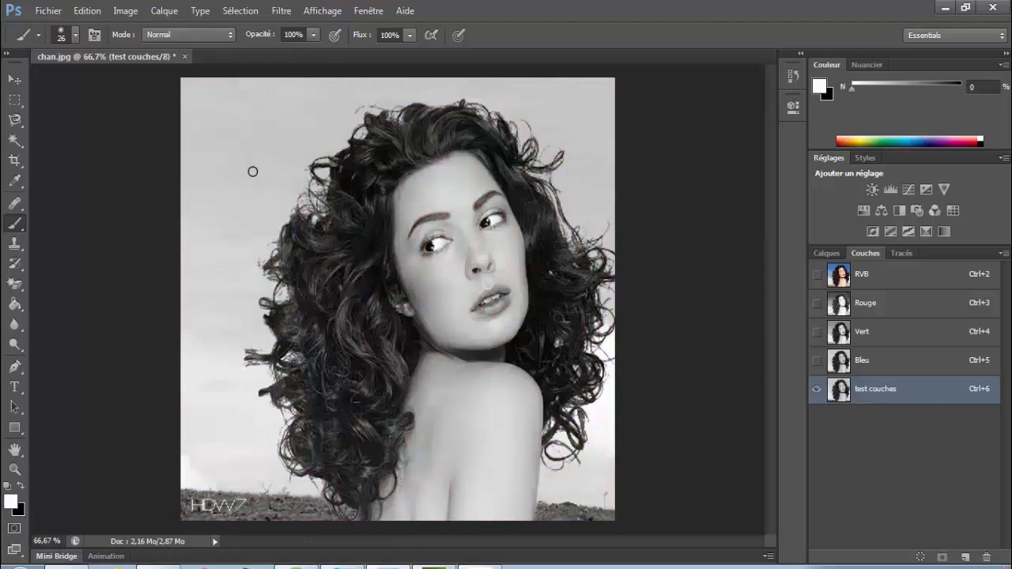
- Apply a Niveaux (Levels) adjustment to the test couches channel with input levels 87, 0,01 and 147
left_click(135, 14)
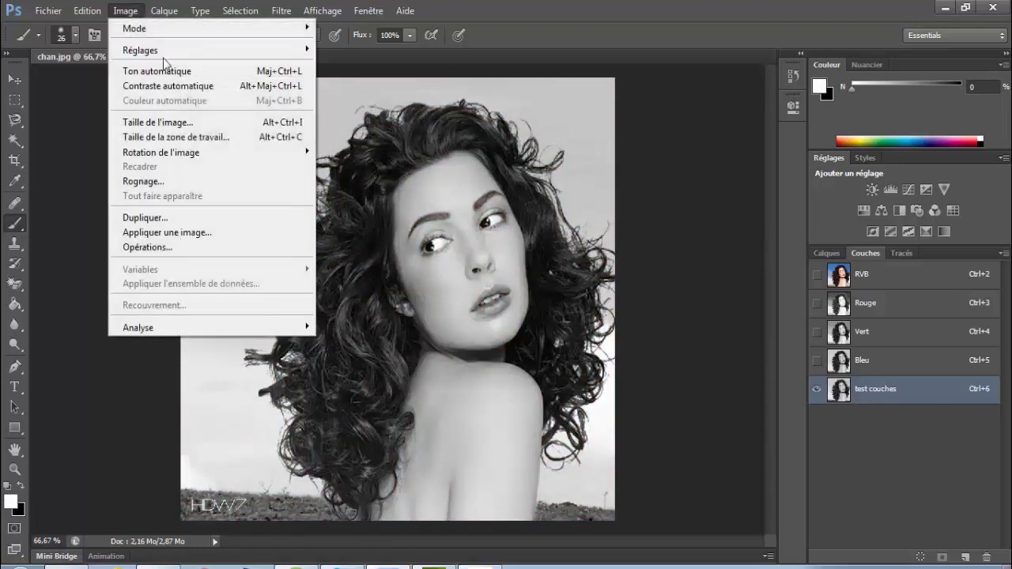
mouse_move(197, 51)
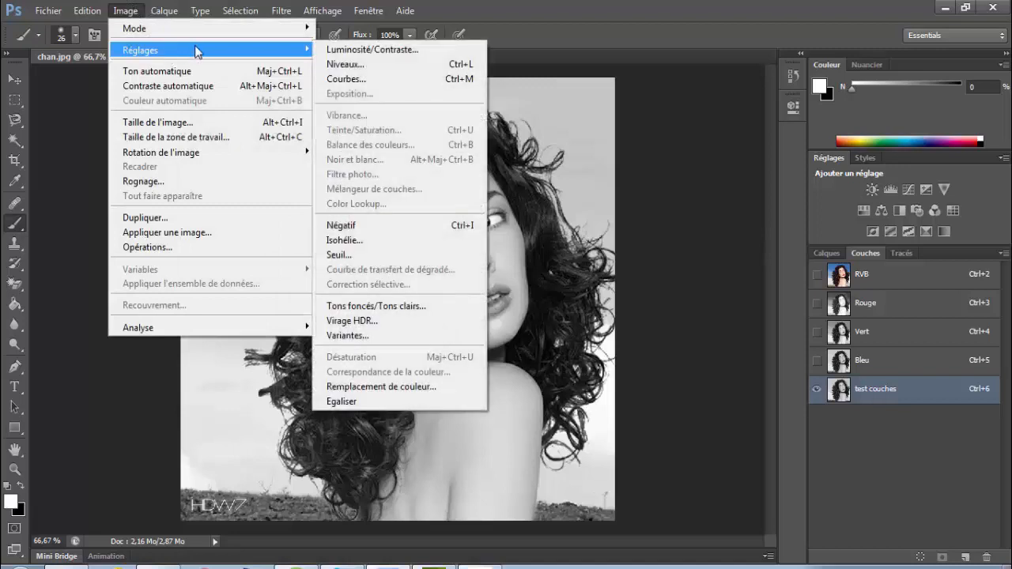
left_click(357, 67)
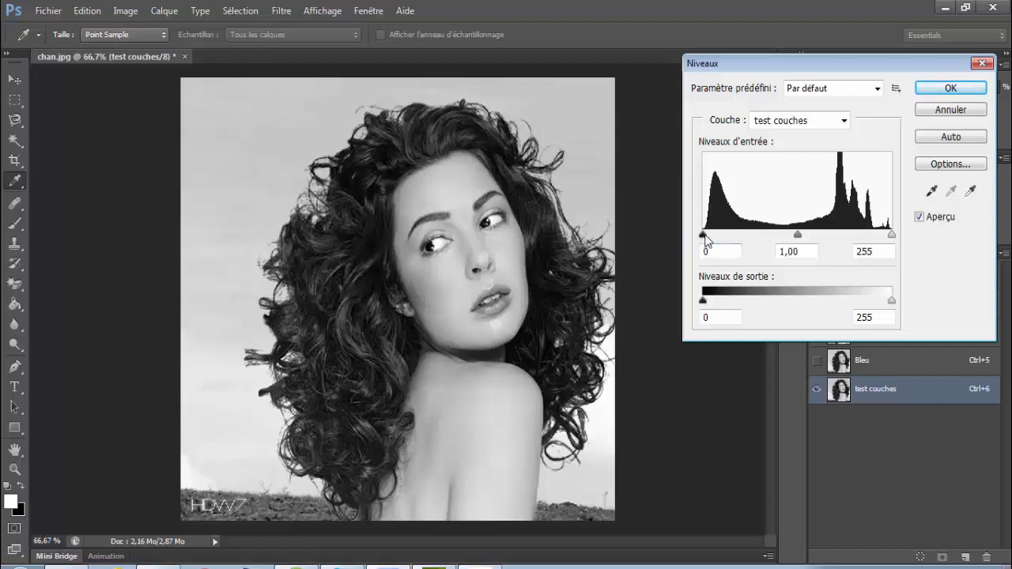
left_click_drag(703, 235, 746, 239)
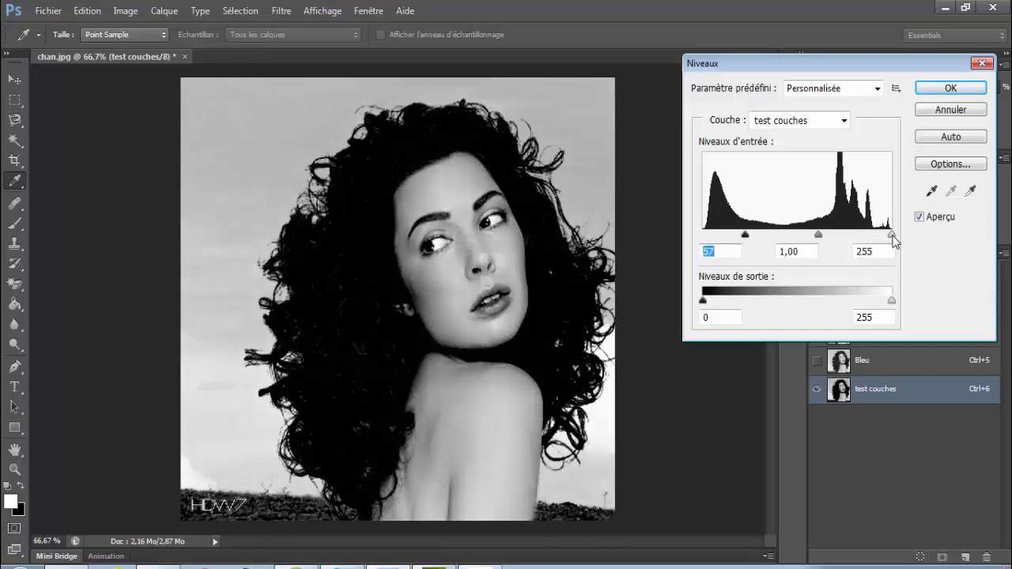
left_click_drag(893, 237, 813, 234)
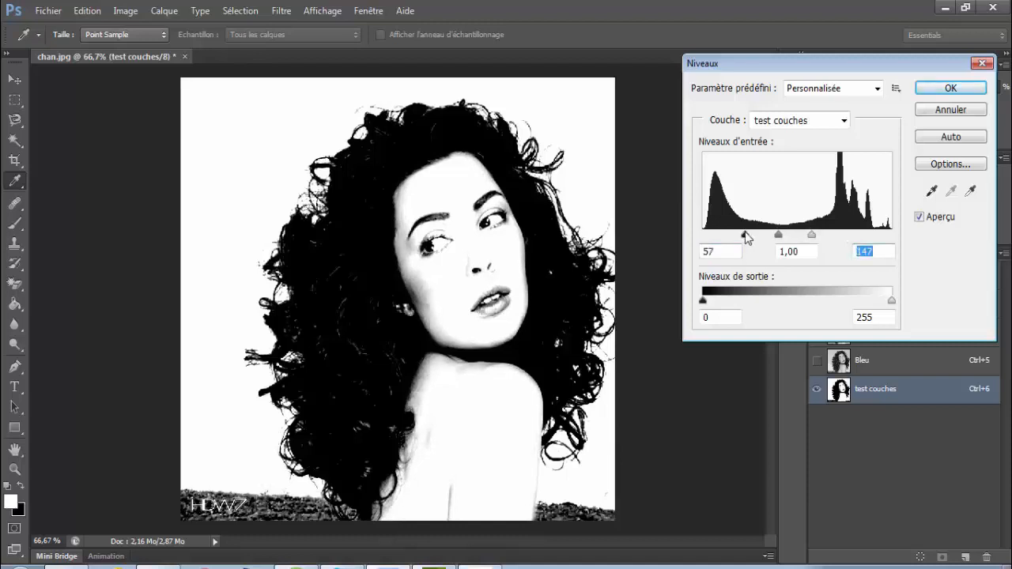
left_click_drag(745, 235, 787, 260)
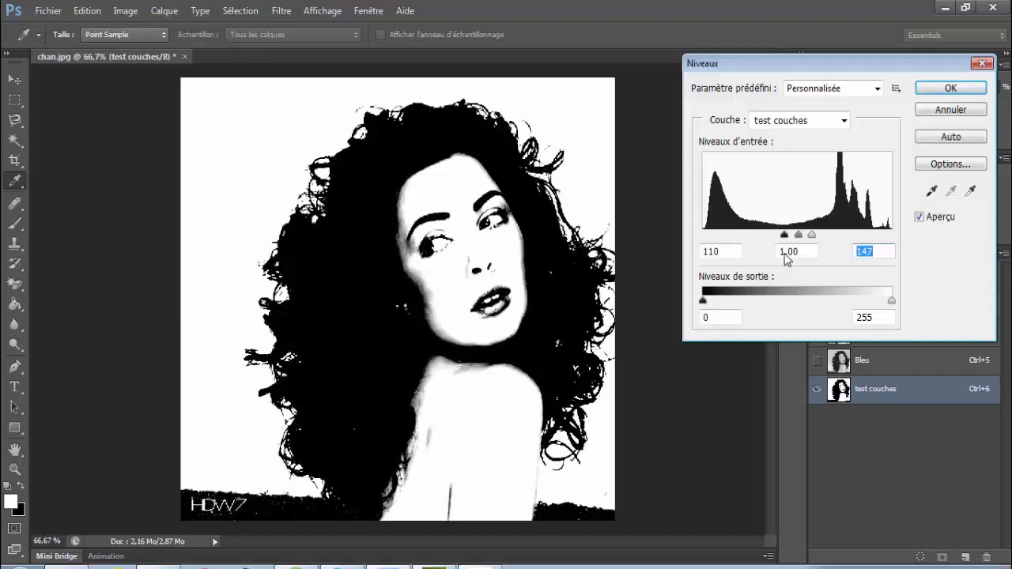
left_click_drag(787, 259, 815, 253)
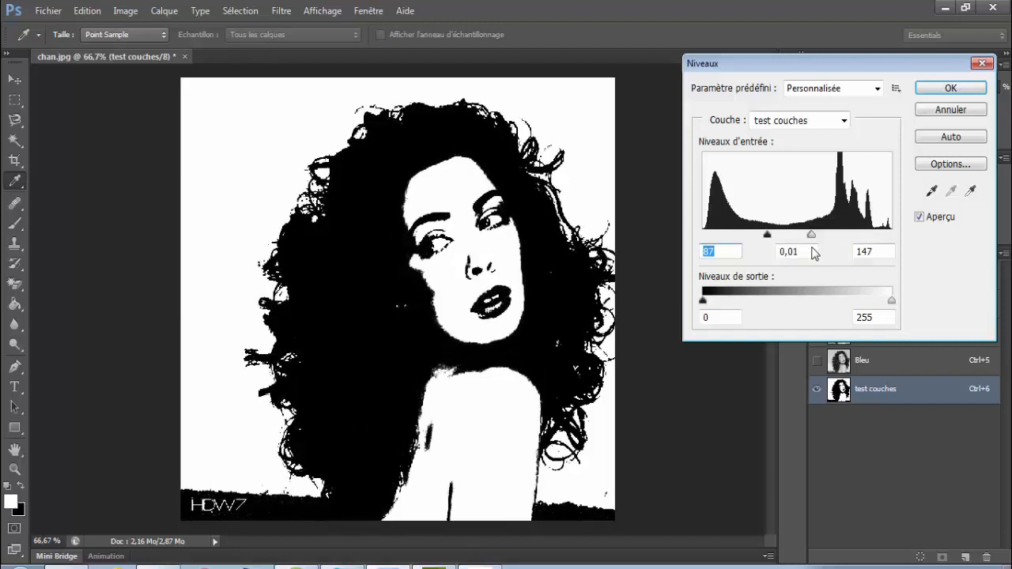
key("Tab")
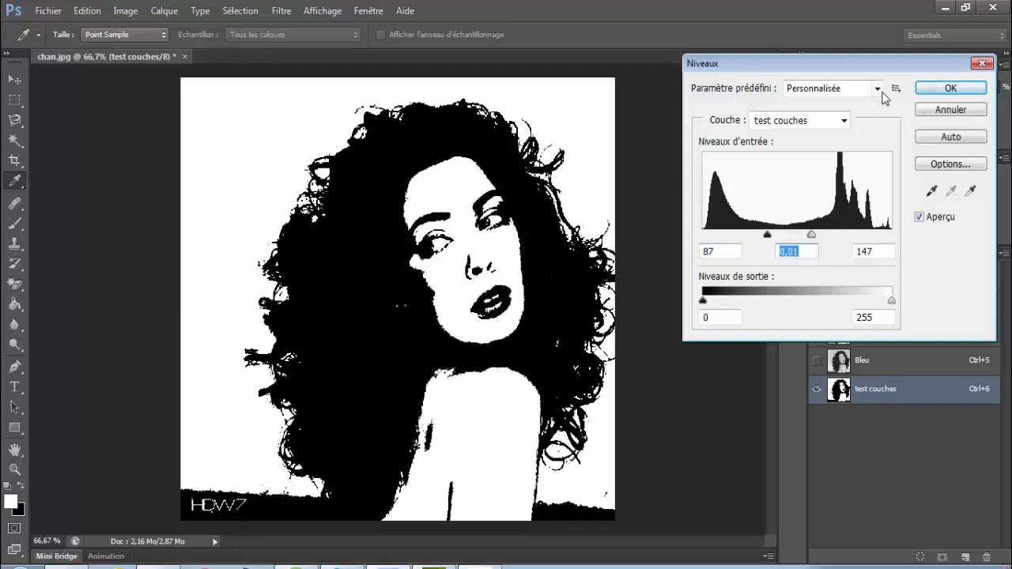
left_click(943, 91)
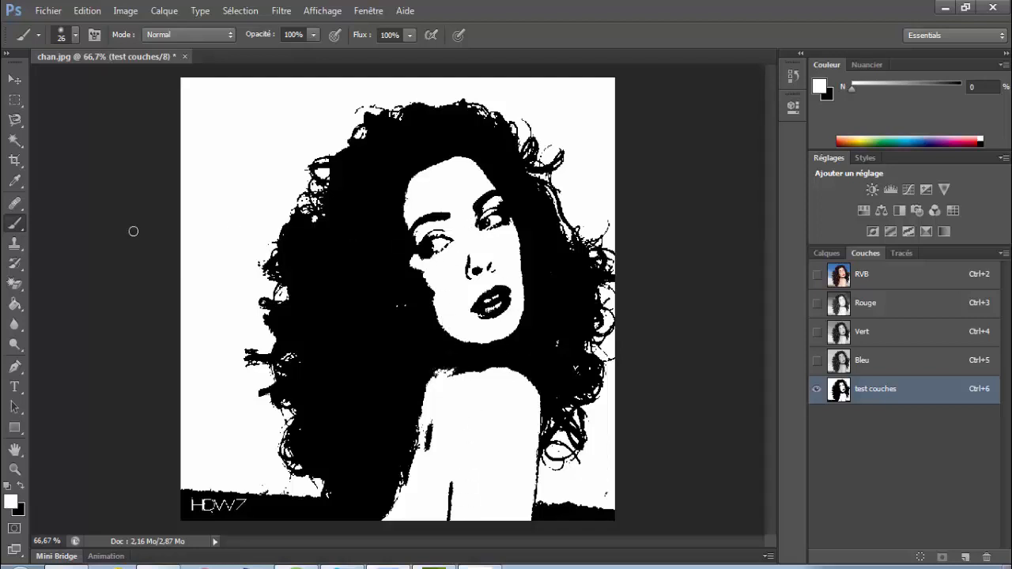
- Paint the woman's face, neck and back solid black in the test couches channel with a 44 px soft brush
right_click(22, 222)
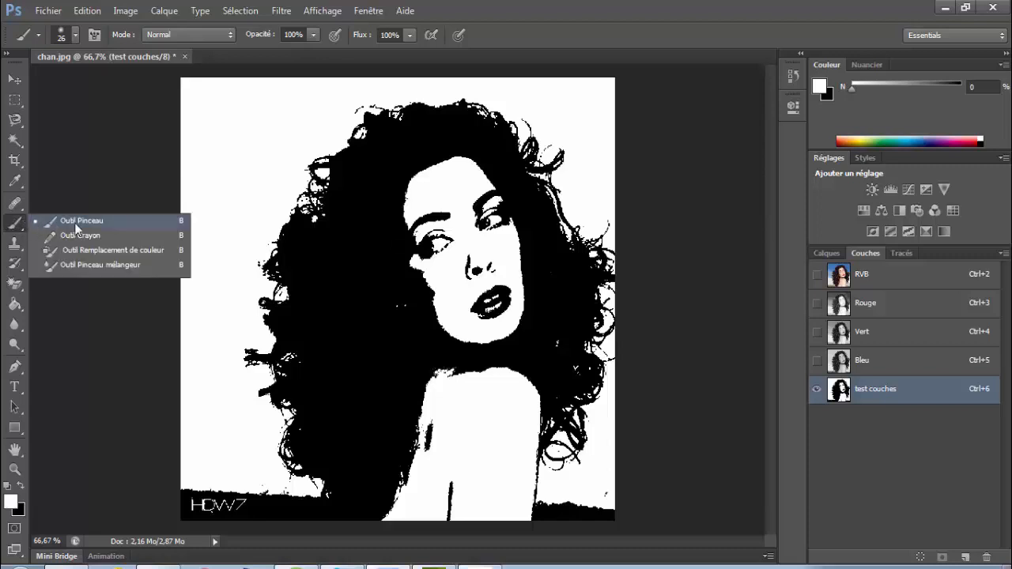
left_click(113, 222)
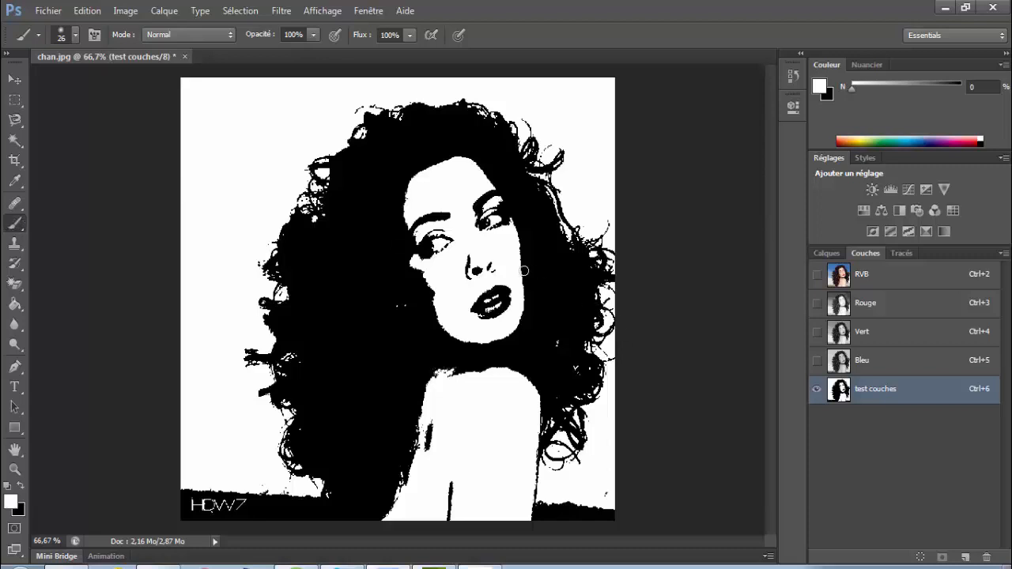
left_click(21, 490)
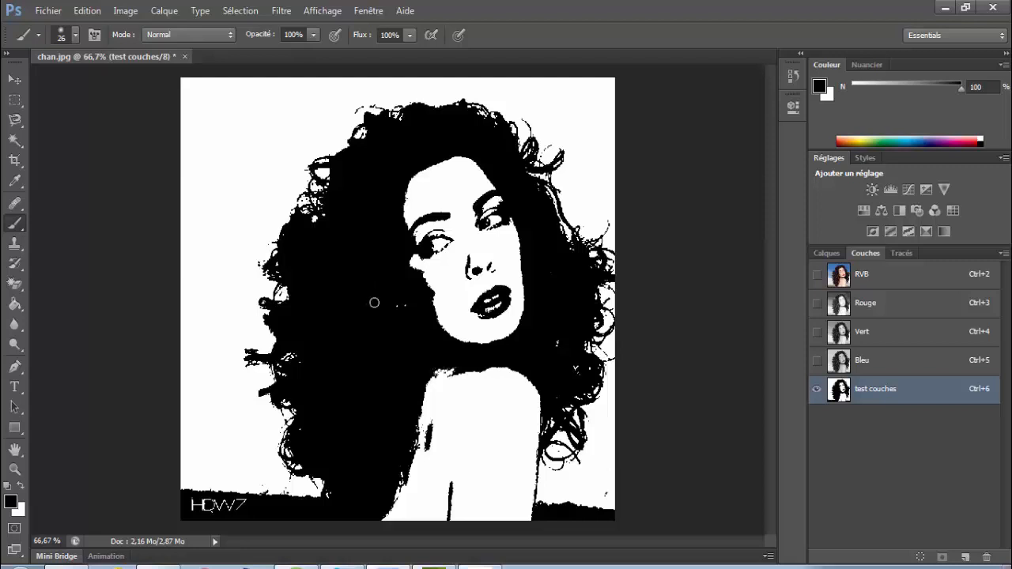
left_click(76, 34)
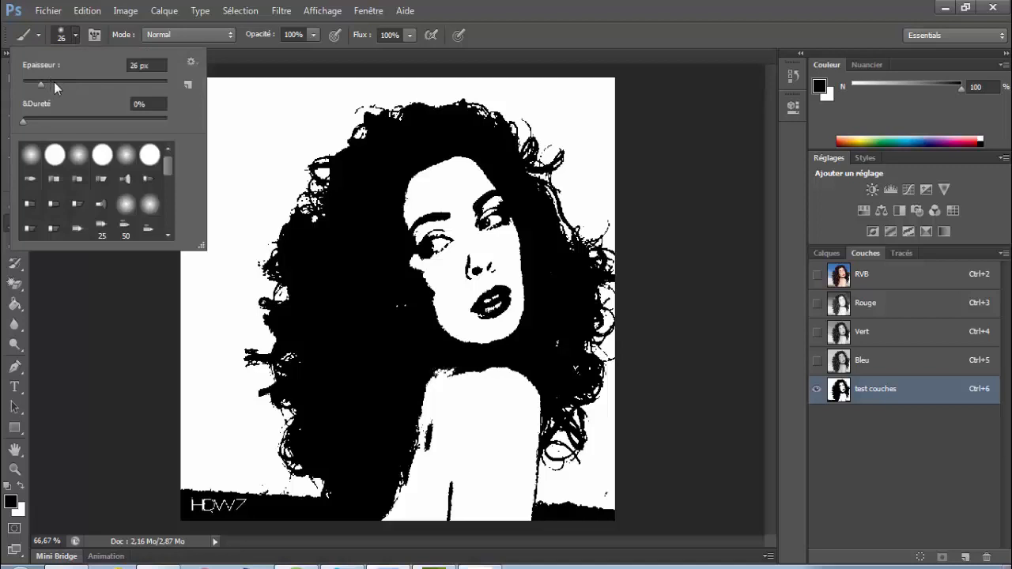
left_click(54, 82)
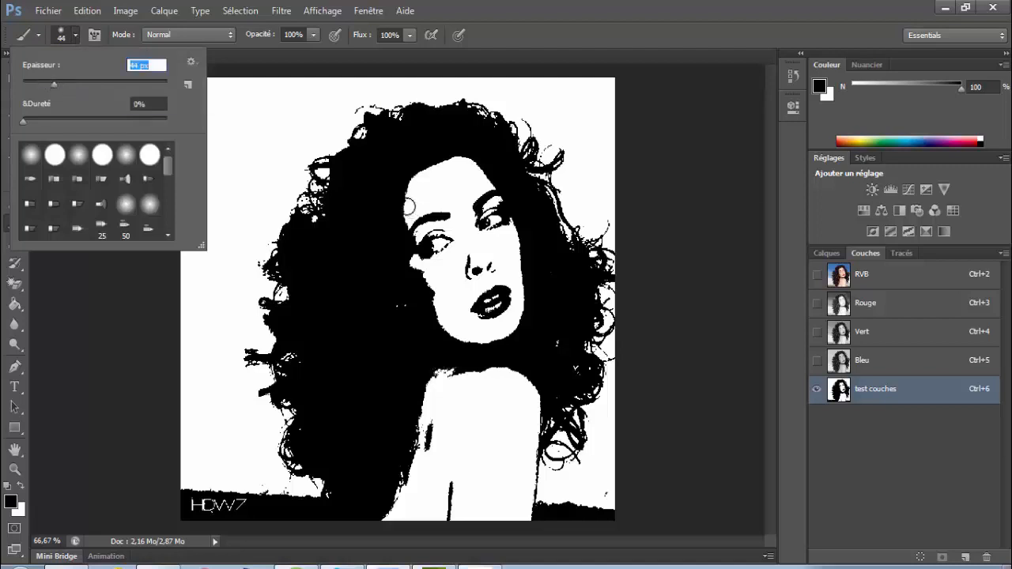
mouse_move(408, 205)
left_mouse_down()
mouse_move(412, 251)
mouse_move(409, 199)
mouse_move(458, 168)
mouse_move(438, 207)
mouse_move(440, 297)
mouse_move(427, 272)
mouse_move(449, 228)
left_mouse_up()
mouse_move(455, 178)
left_mouse_down()
mouse_move(475, 174)
mouse_move(501, 235)
mouse_move(474, 226)
mouse_move(456, 197)
mouse_move(454, 229)
mouse_move(487, 226)
left_mouse_up()
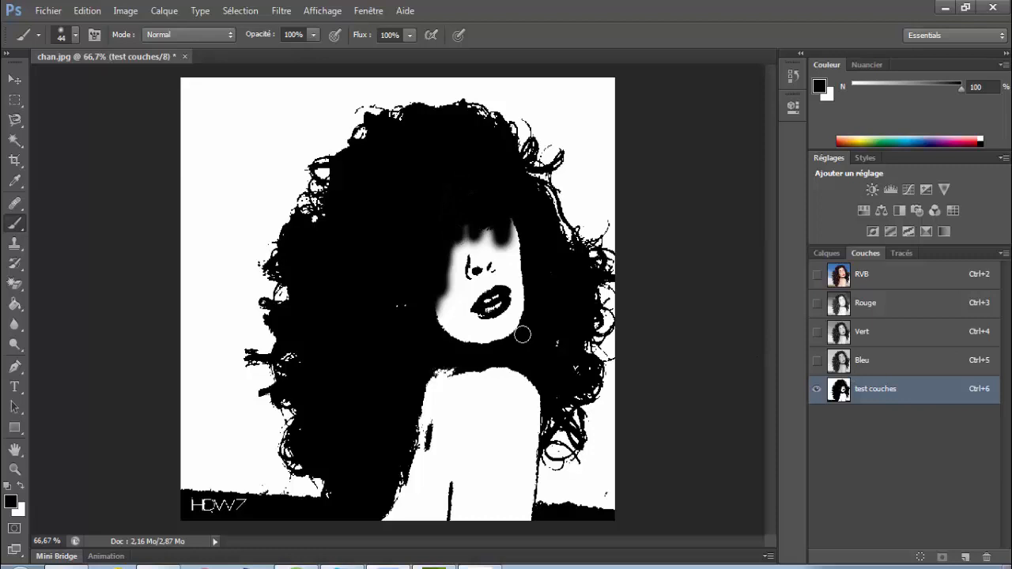
mouse_move(519, 332)
left_mouse_down()
mouse_move(521, 221)
mouse_move(375, 536)
mouse_move(423, 475)
mouse_move(408, 511)
mouse_move(413, 492)
mouse_move(434, 526)
mouse_move(423, 508)
mouse_move(434, 467)
mouse_move(426, 484)
mouse_move(443, 430)
mouse_move(461, 414)
mouse_move(476, 298)
mouse_move(498, 304)
mouse_move(501, 526)
mouse_move(509, 444)
mouse_move(506, 513)
mouse_move(533, 384)
mouse_move(536, 392)
mouse_move(514, 535)
left_mouse_up()
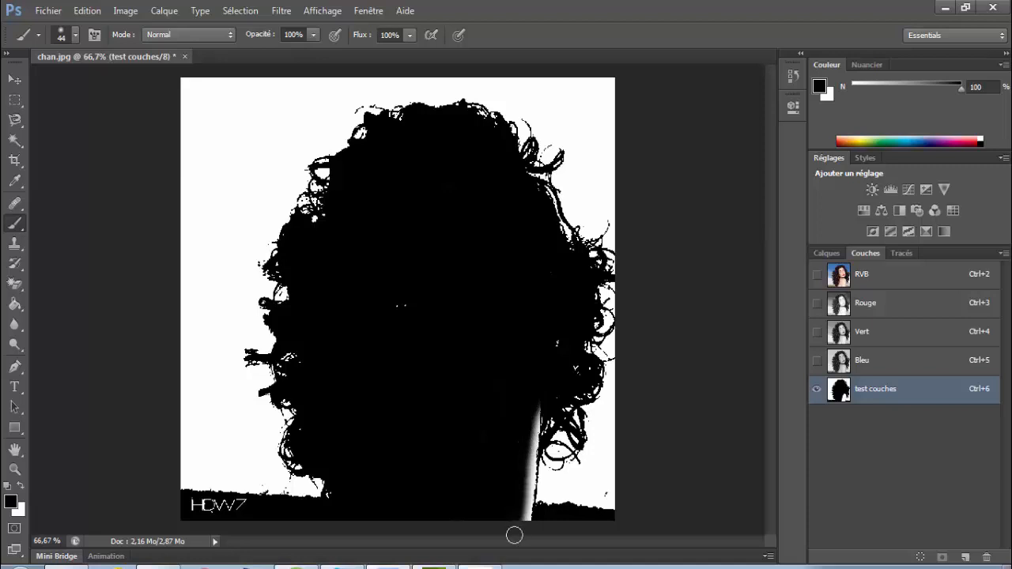
- Fill the remaining white strip along the edge of the woman's arm with black using an 11 px brush
left_click(74, 35)
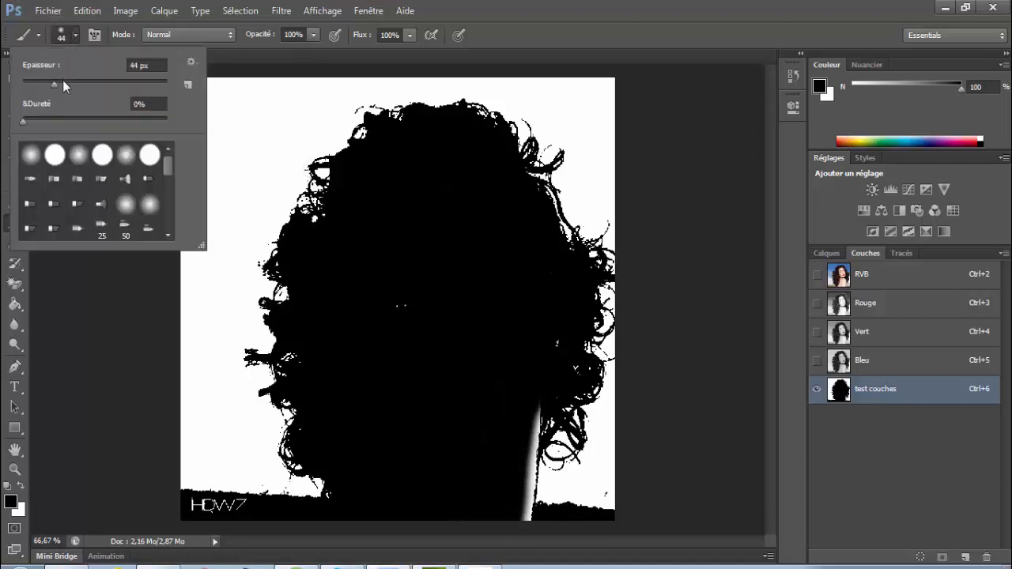
left_click(31, 83)
key("Return")
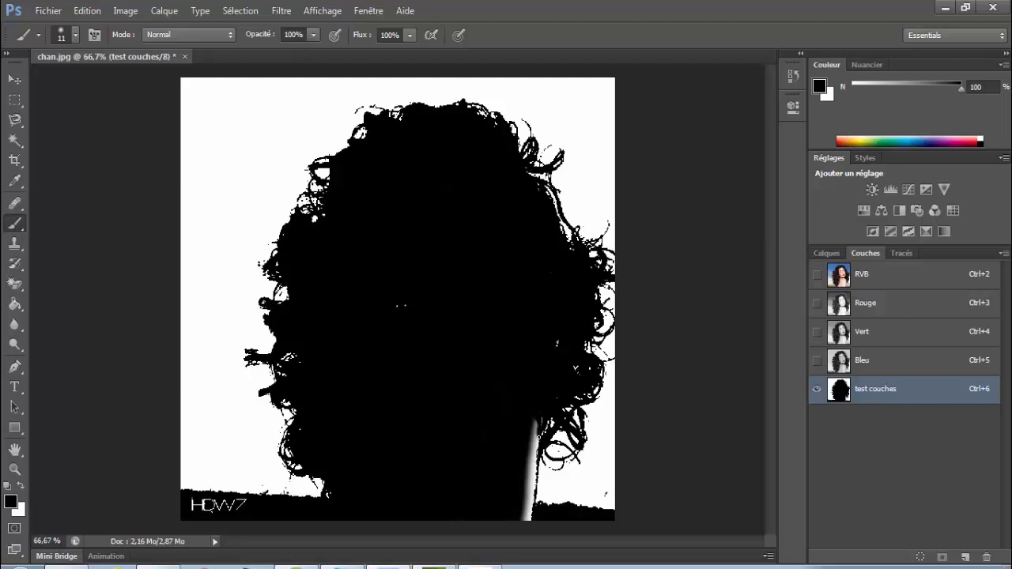
left_click_drag(528, 419, 528, 466)
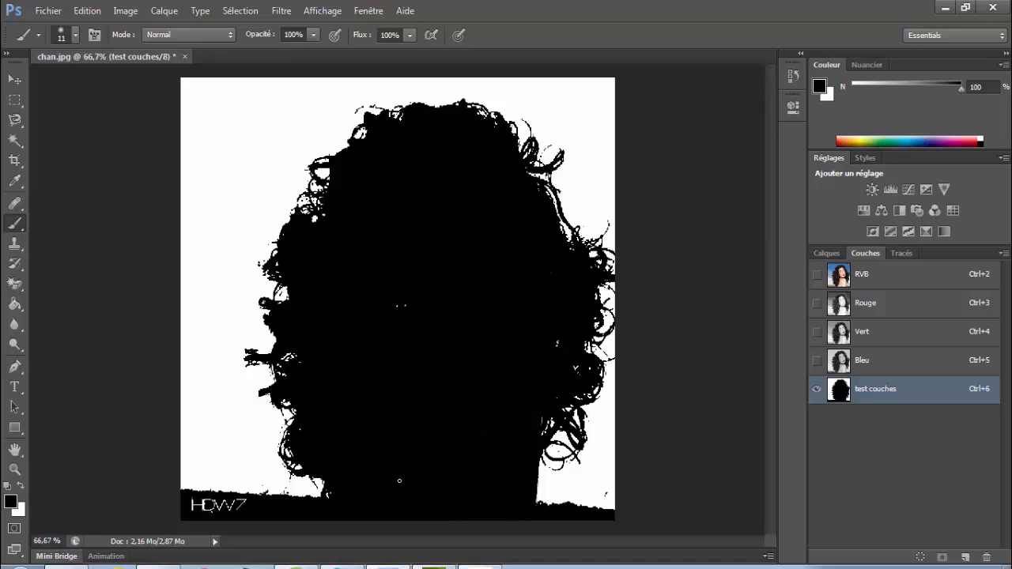
- Paint the black ground strip and the HDW7 watermark on both sides of the woman white with a 34 px brush
left_click(23, 486)
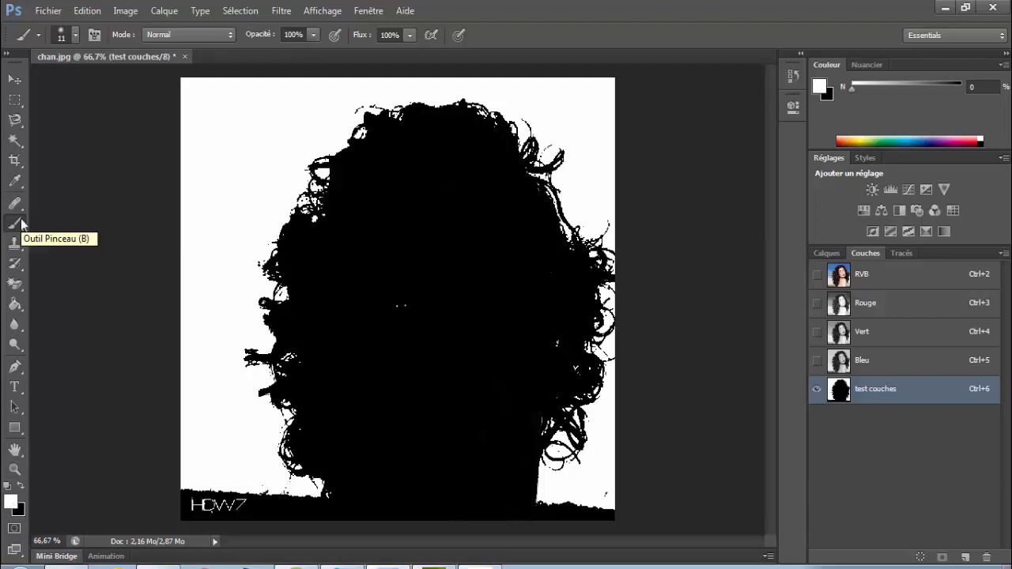
left_click(75, 35)
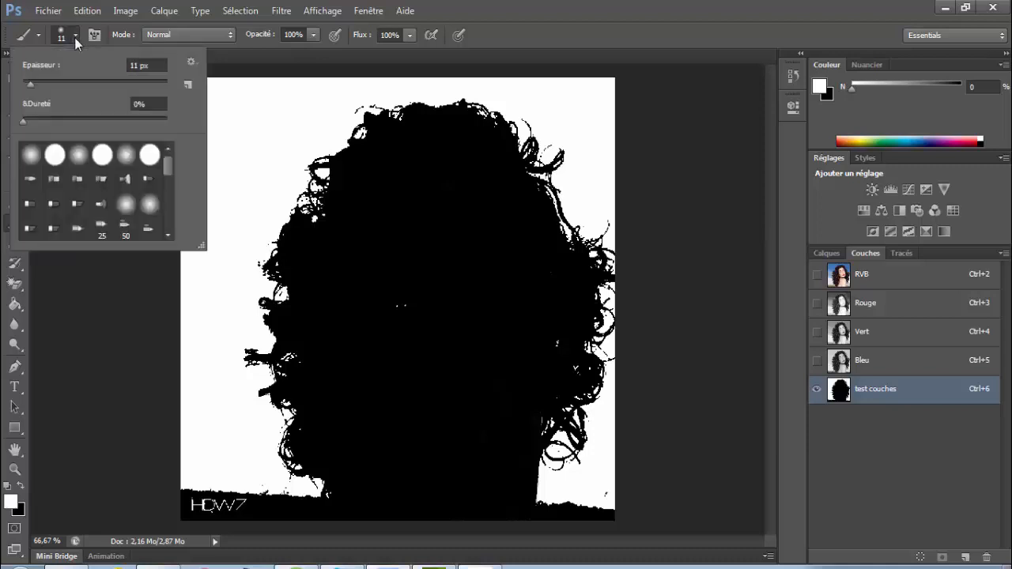
left_click(47, 83)
left_click(554, 7)
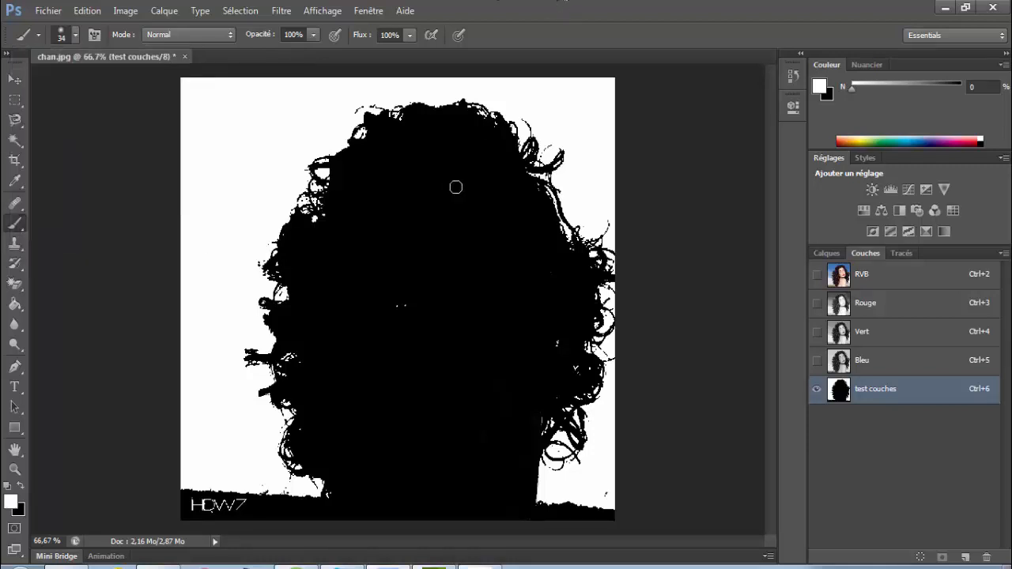
mouse_move(185, 530)
left_mouse_down()
mouse_move(192, 468)
mouse_move(177, 504)
mouse_move(194, 484)
mouse_move(203, 504)
mouse_move(205, 492)
mouse_move(208, 502)
mouse_move(238, 502)
mouse_move(232, 522)
mouse_move(246, 497)
mouse_move(198, 526)
mouse_move(217, 518)
mouse_move(215, 506)
mouse_move(191, 505)
mouse_move(194, 515)
mouse_move(208, 505)
mouse_move(243, 515)
mouse_move(258, 503)
mouse_move(260, 513)
mouse_move(266, 483)
mouse_move(267, 502)
mouse_move(286, 494)
mouse_move(271, 516)
mouse_move(260, 502)
mouse_move(279, 508)
mouse_move(284, 497)
mouse_move(239, 518)
mouse_move(582, 492)
mouse_move(583, 513)
mouse_move(603, 498)
mouse_move(604, 516)
mouse_move(615, 515)
mouse_move(596, 510)
mouse_move(623, 522)
mouse_move(581, 514)
mouse_move(571, 500)
mouse_move(548, 517)
left_mouse_up()
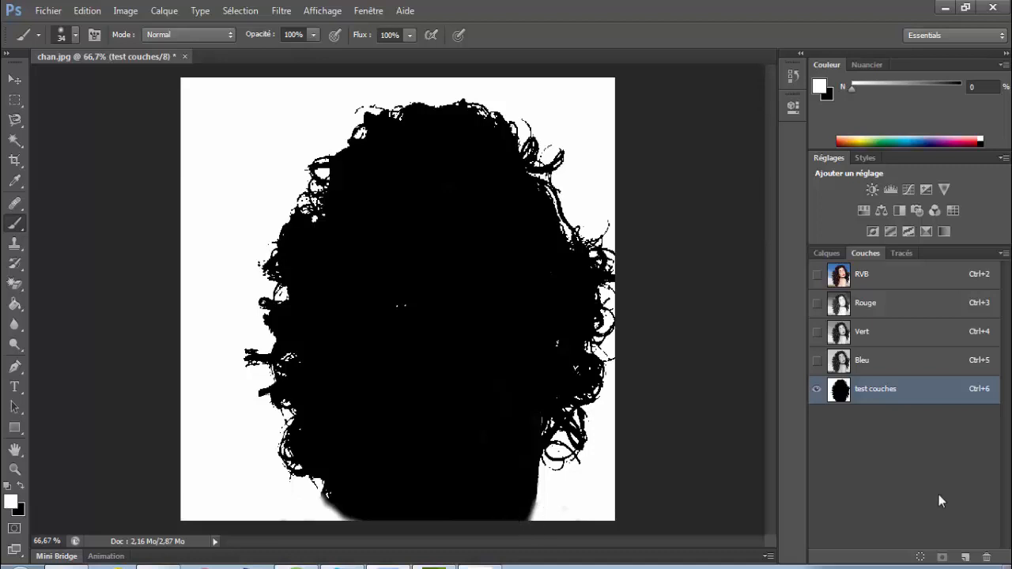
- Load the test couches channel as a selection and invert it so that the woman's silhouette is selected
left_click(921, 558)
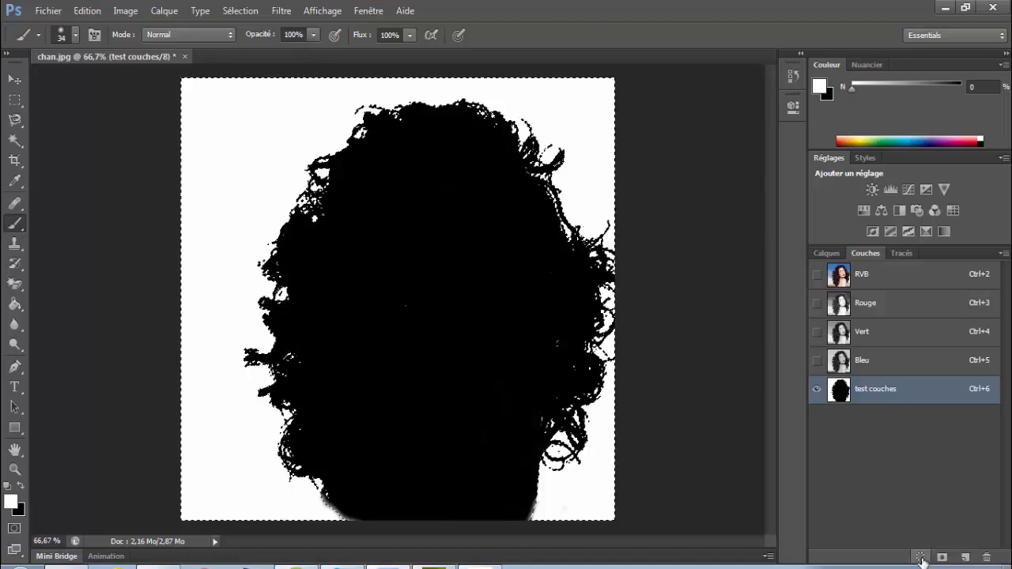
left_click(822, 252)
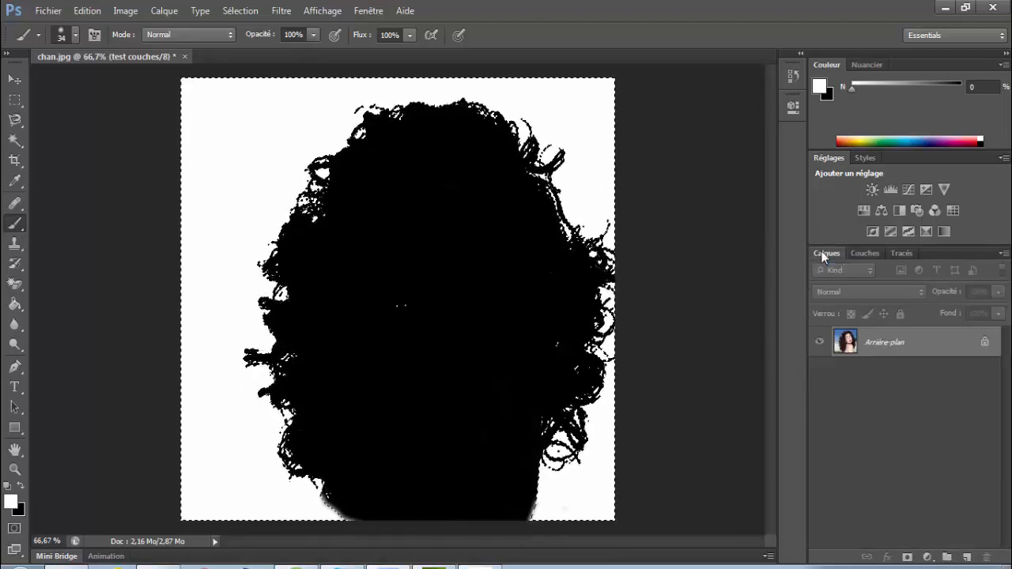
left_click(319, 15)
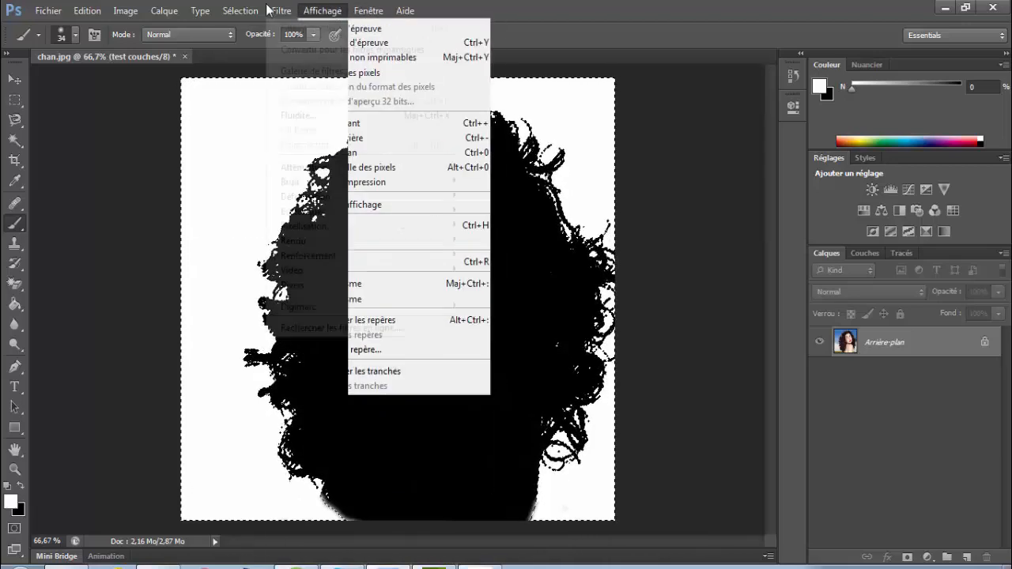
mouse_move(237, 11)
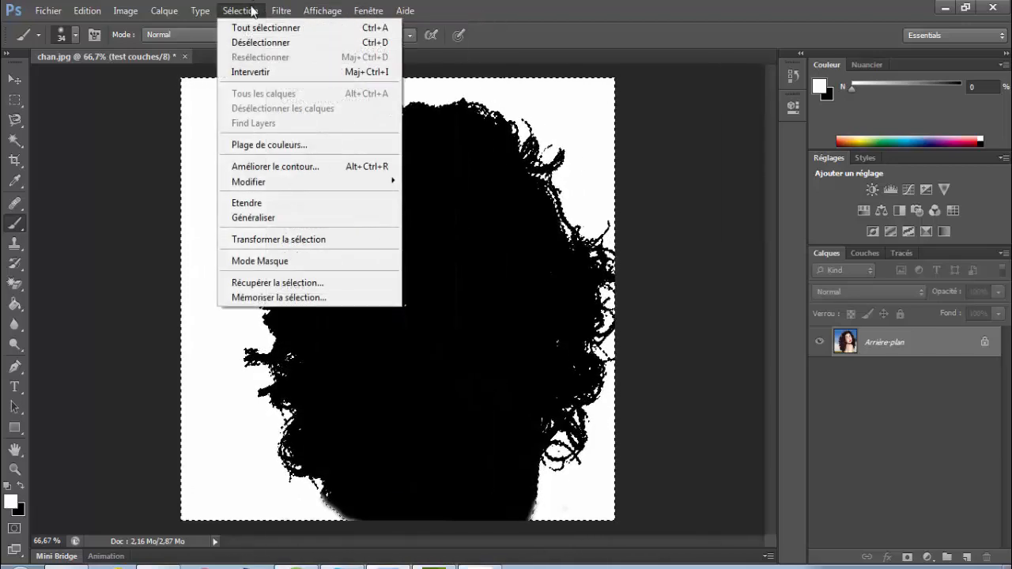
left_click(258, 72)
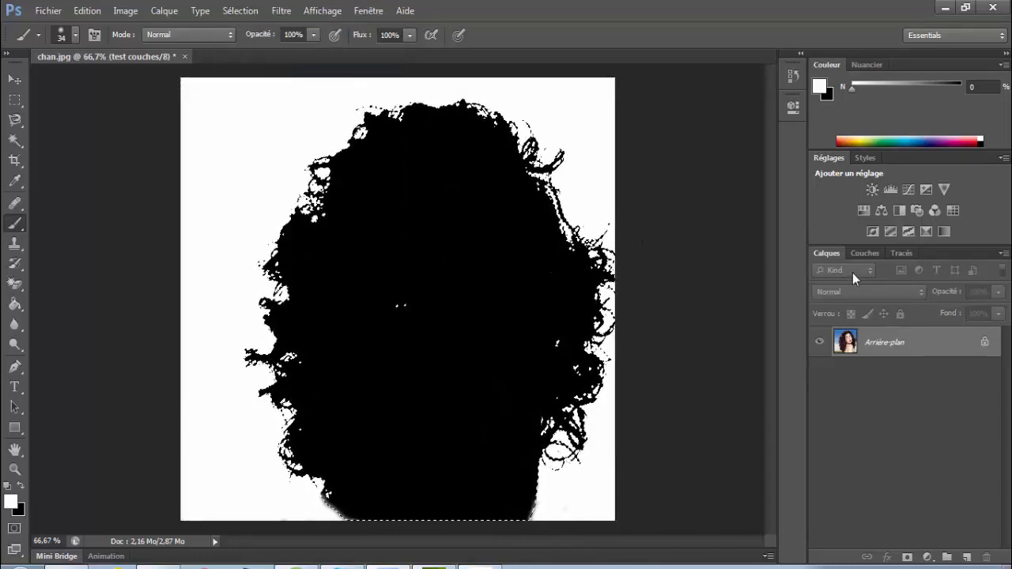
- Copy the selected woman from the RVB composite onto a new layer and hide the Arrière-plan layer
left_click(870, 252)
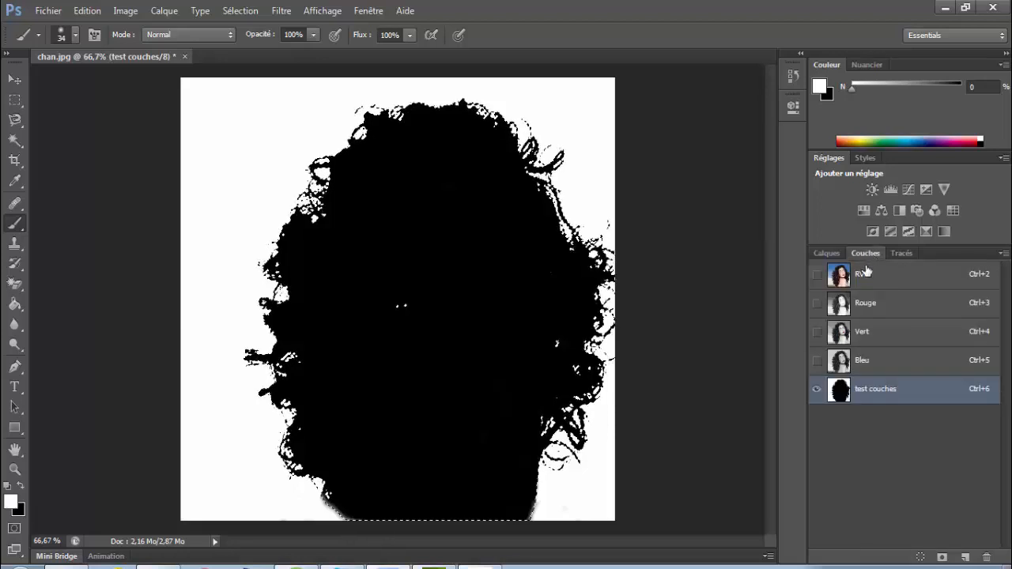
left_click(893, 278)
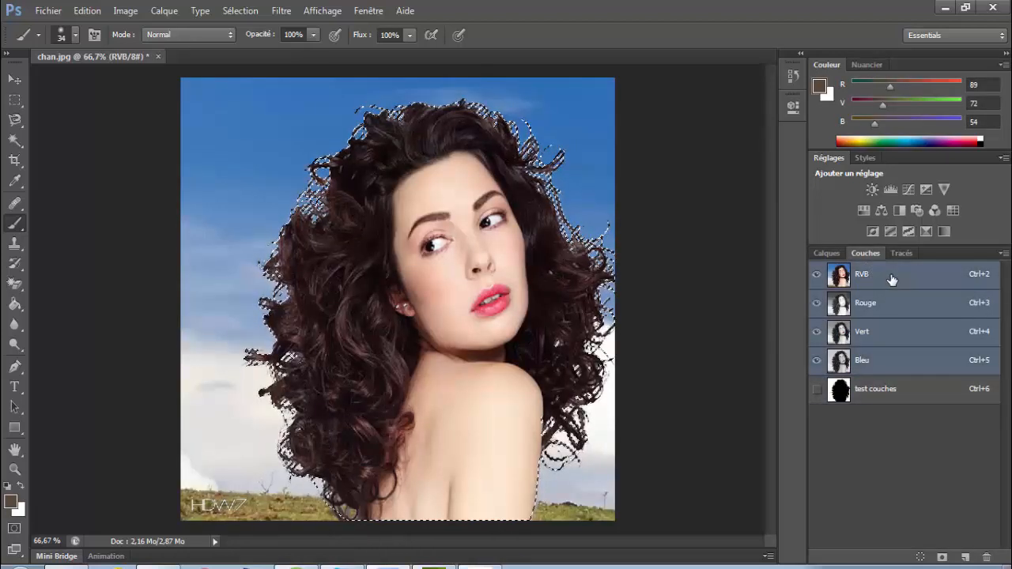
left_click(827, 252)
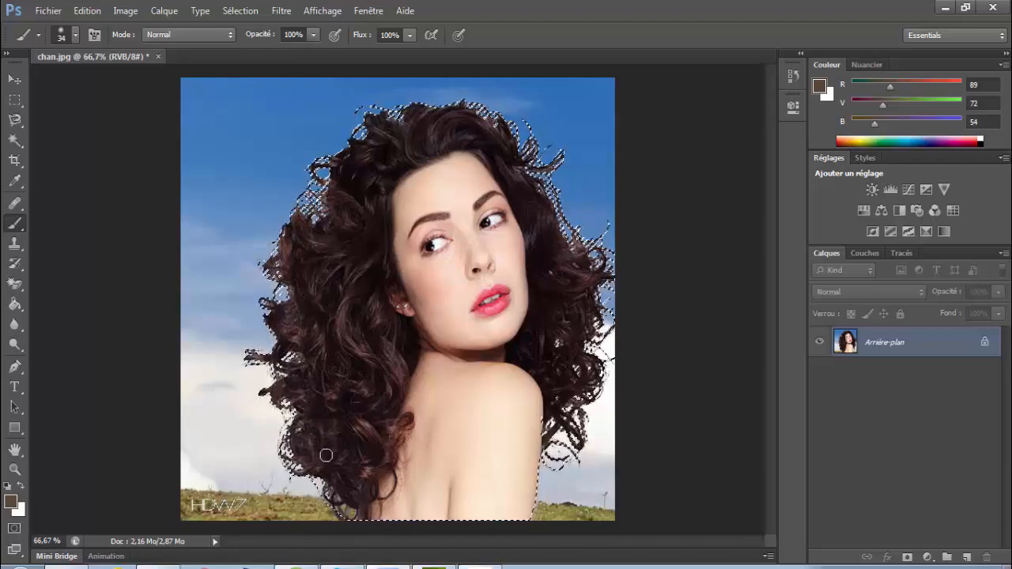
left_click(856, 251)
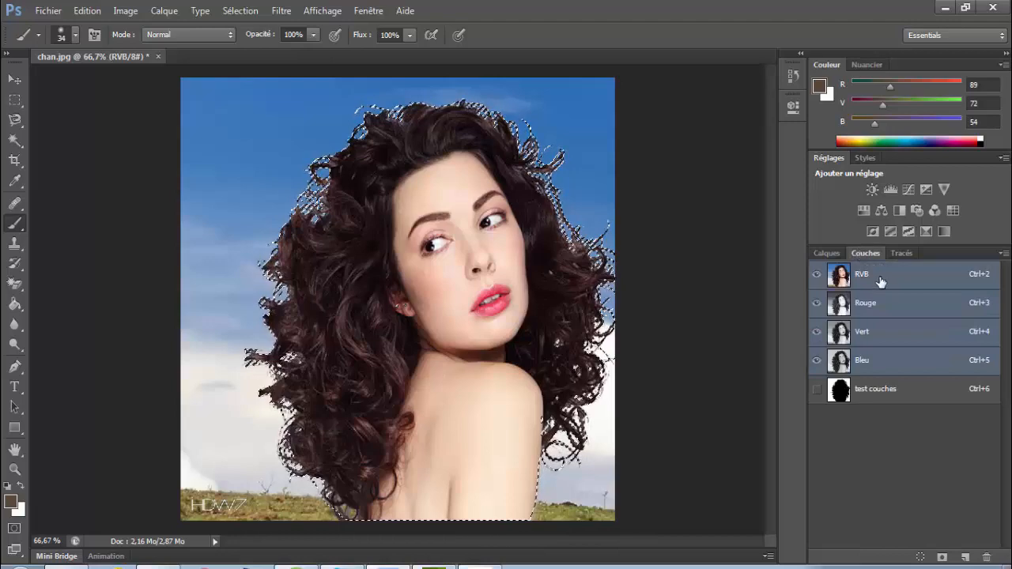
left_click(827, 253)
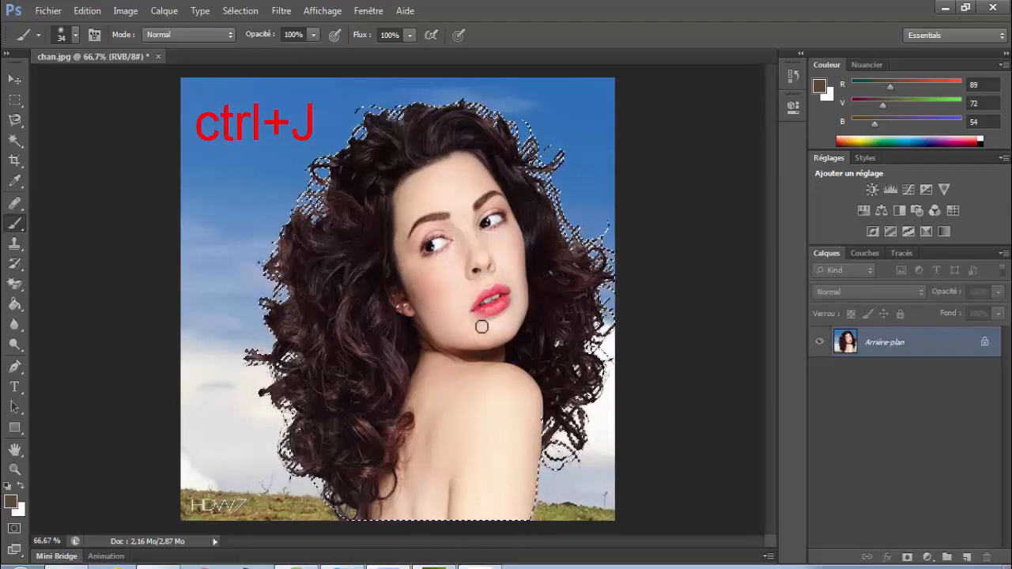
key("ctrl+j")
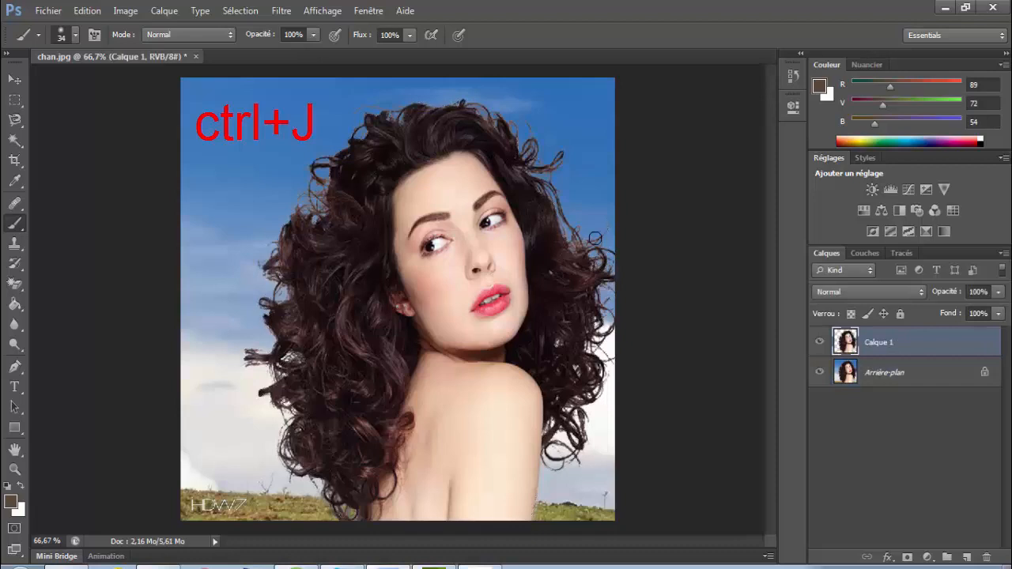
left_click(819, 374)
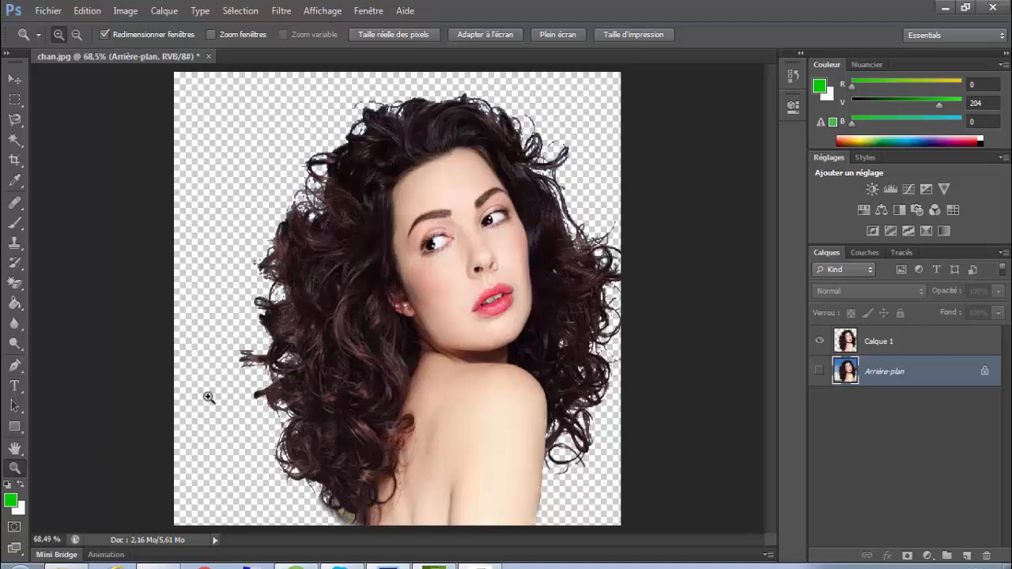
- Examine the cut-out hair edges around the woman's head at 400% zoom, then fit the whole image on screen
left_click(312, 348)
left_click(311, 348)
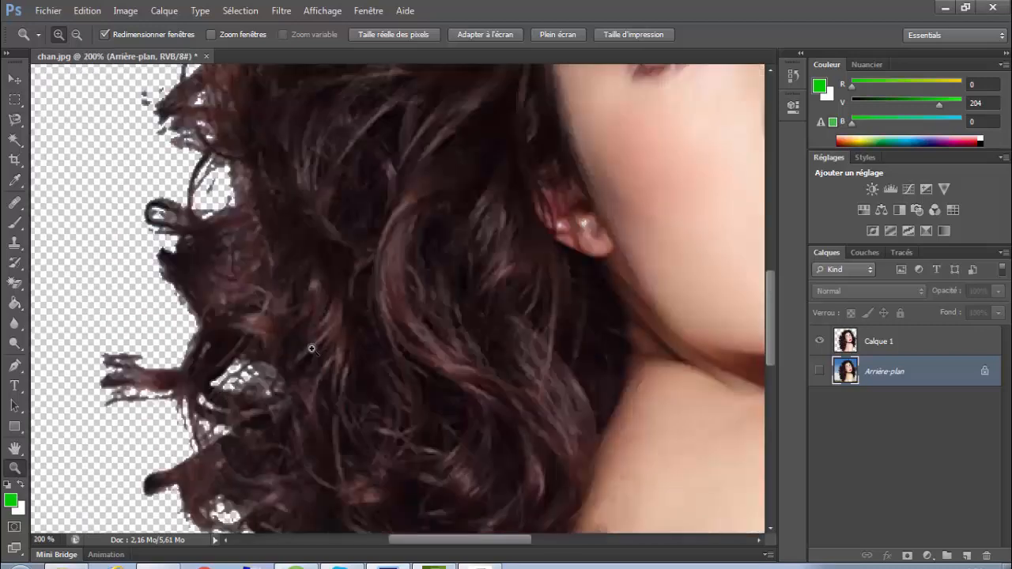
left_click(312, 349)
left_click(324, 332)
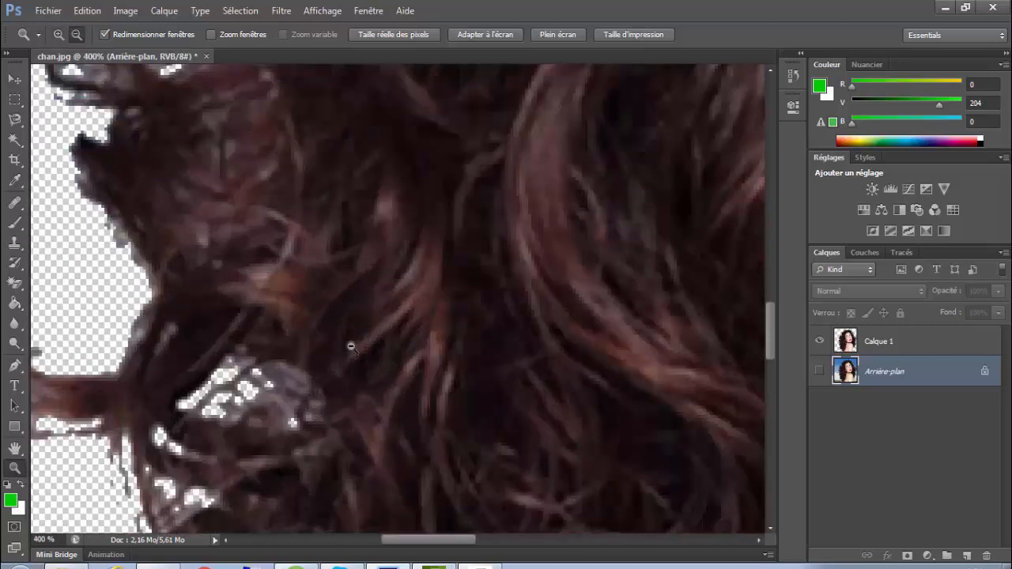
left_click_drag(330, 287, 393, 455)
left_click_drag(418, 251, 308, 522)
left_click_drag(455, 228, 238, 497)
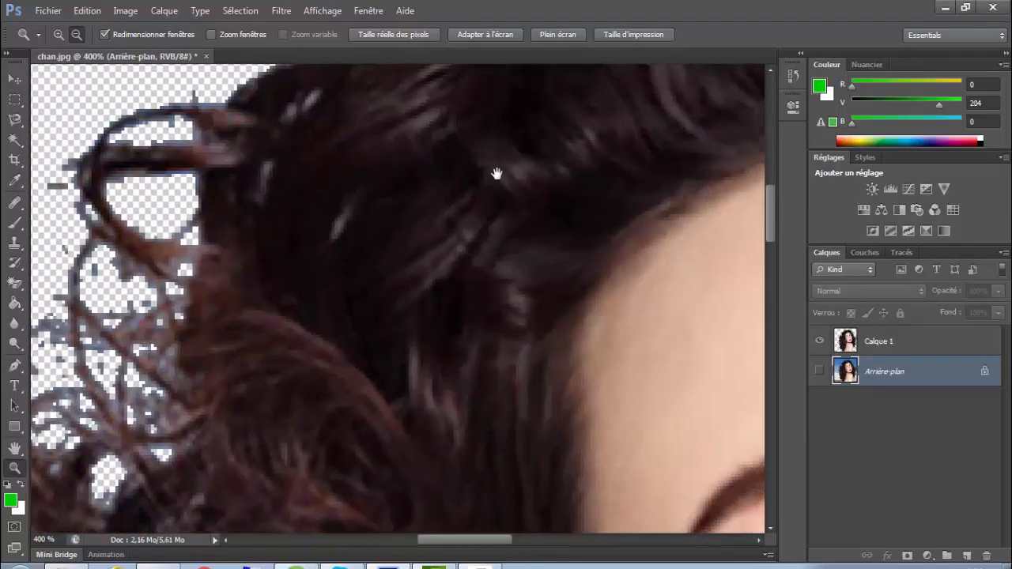
left_click_drag(498, 173, 293, 288)
left_click_drag(465, 159, 332, 255)
left_click_drag(538, 198, 354, 255)
left_click_drag(680, 442, 562, 317)
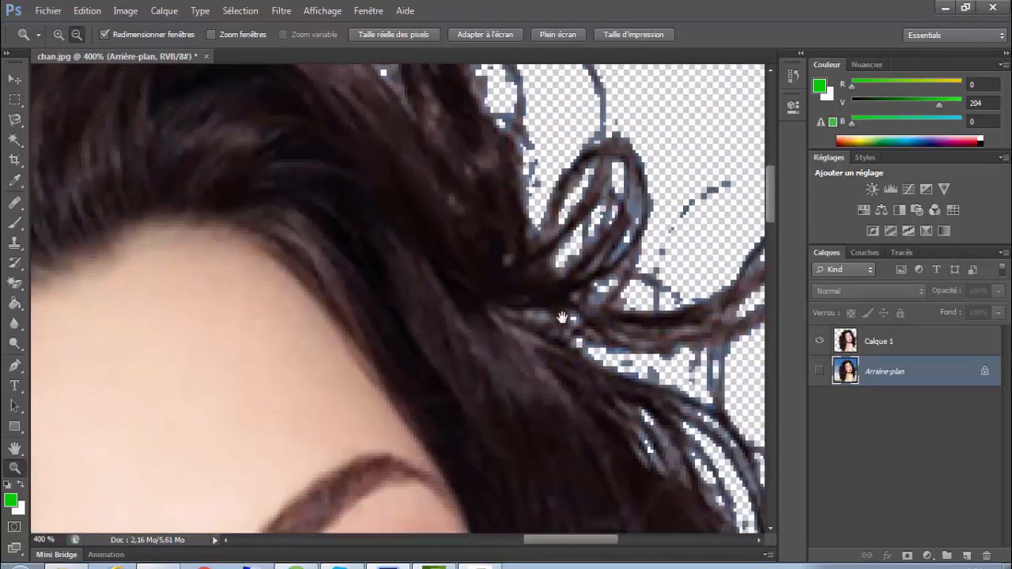
left_click_drag(568, 352, 542, 145)
left_click(499, 39)
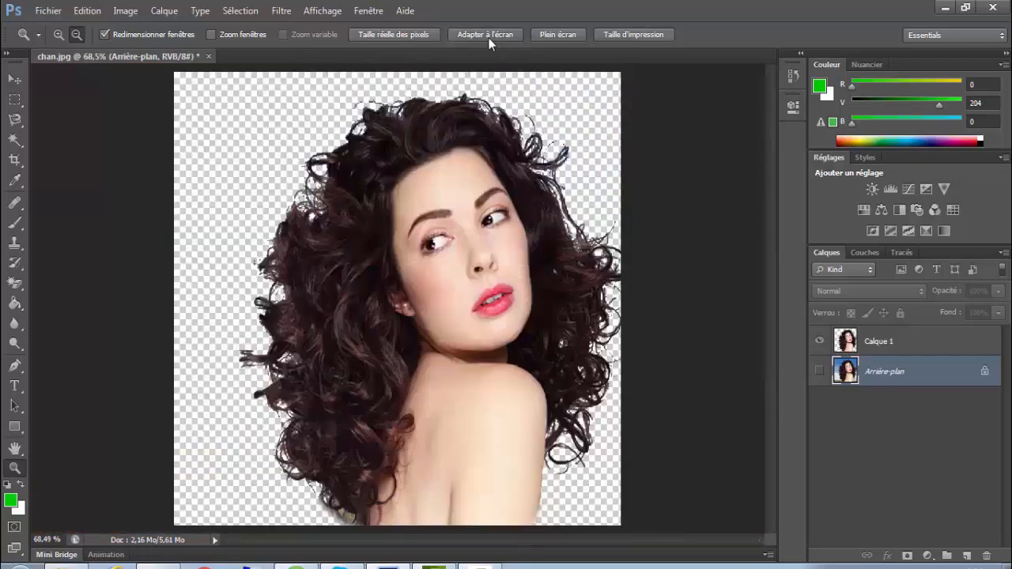
- Add a new layer between Calque 1 and Arrière-plan and fill it with the green foreground colour (0, 204, 0)
left_click(966, 556)
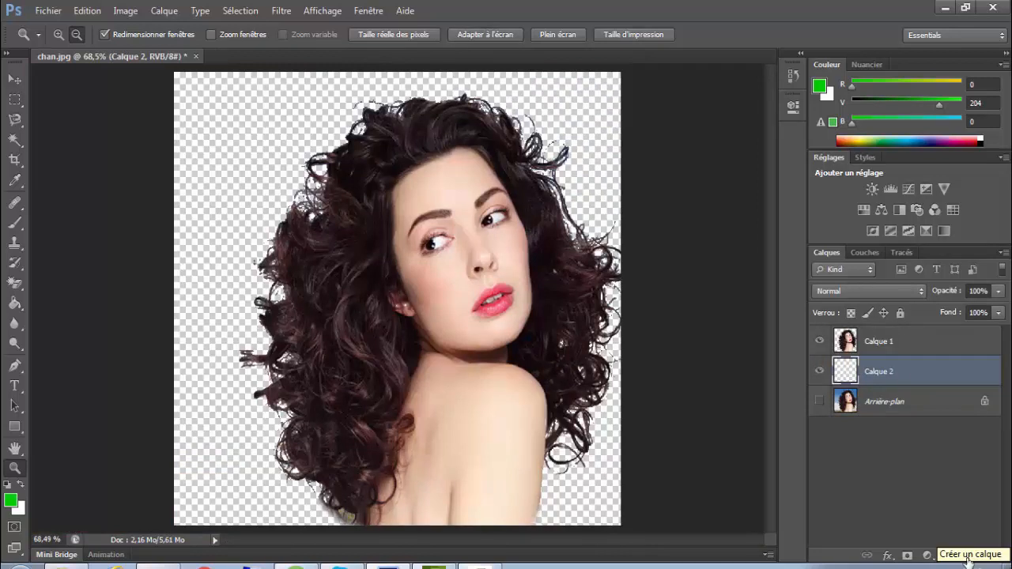
key("alt+space")
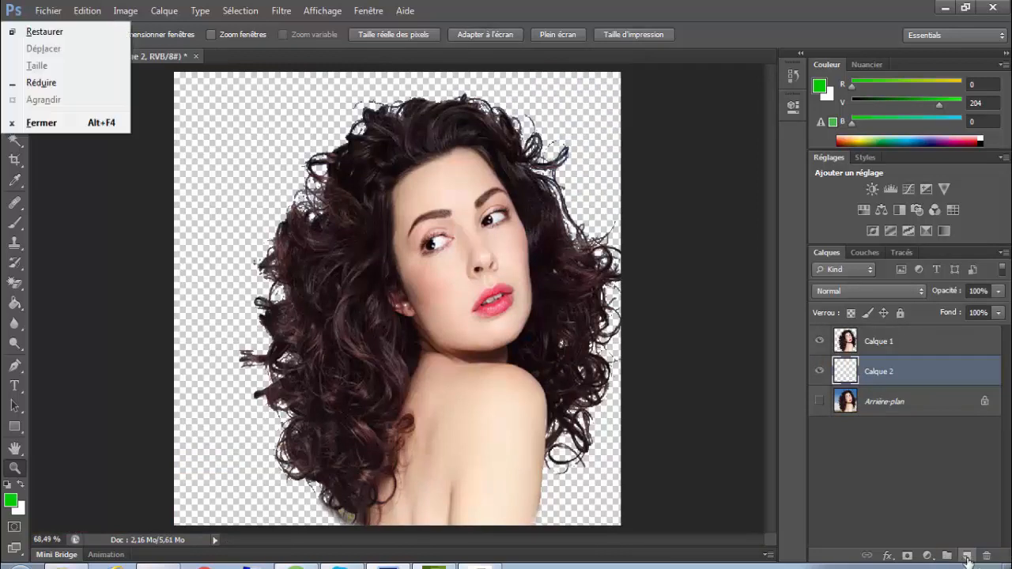
left_click(948, 371)
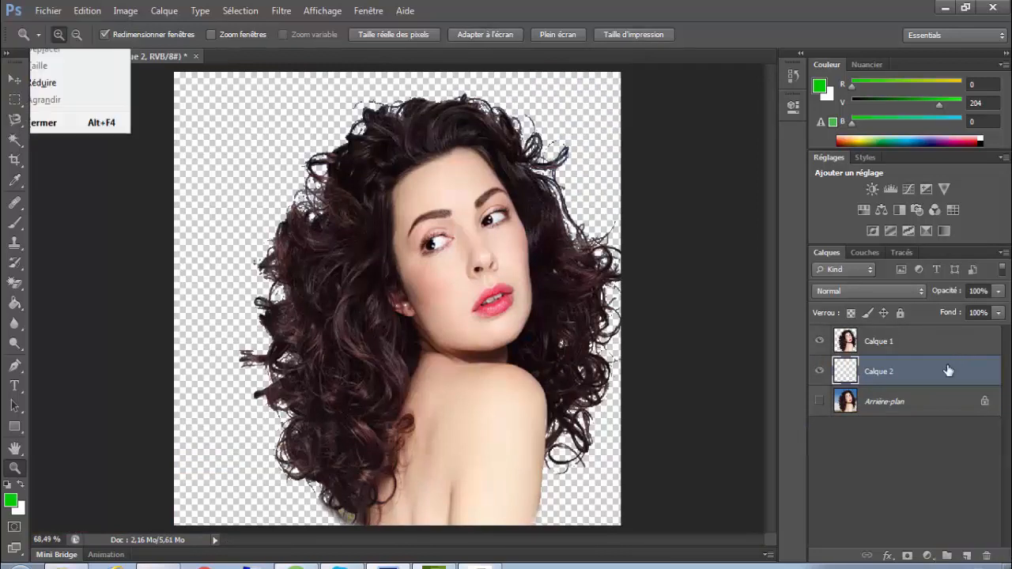
key("alt+BackSpace")
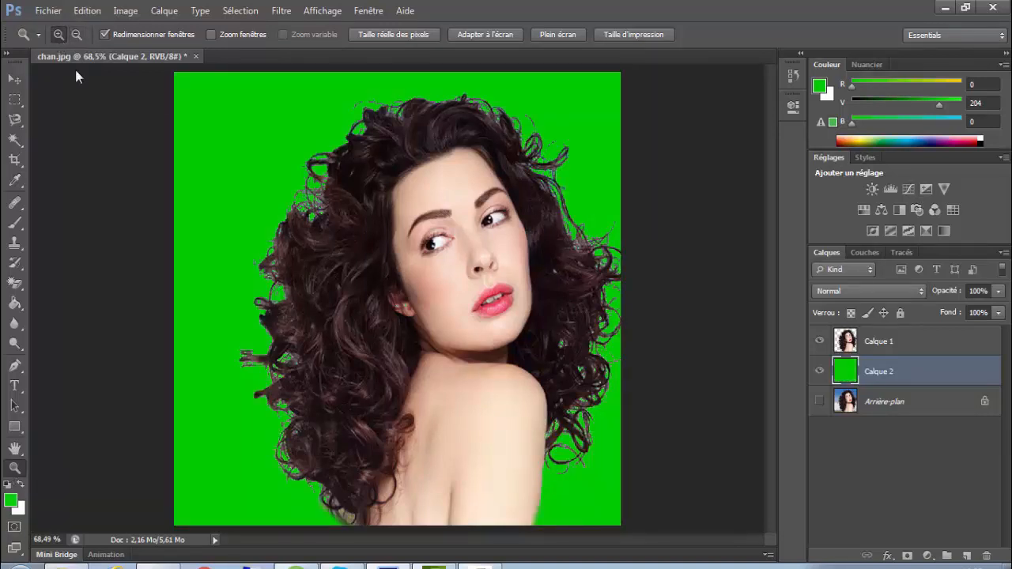
- Examine the curly hair edges all around the head against the green background at 200% zoom, then fit the whole image on screen
left_click(308, 364)
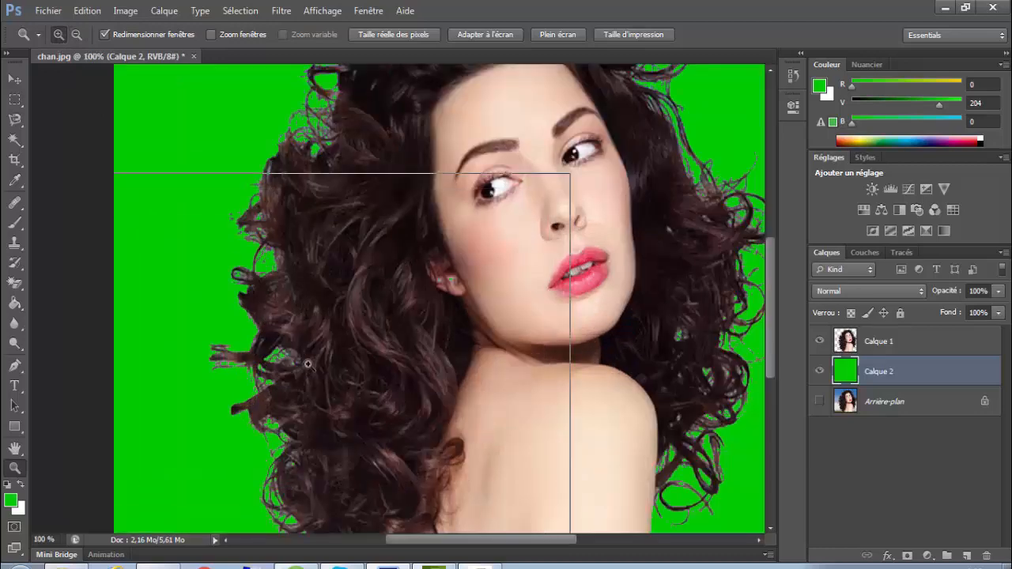
left_click(307, 364)
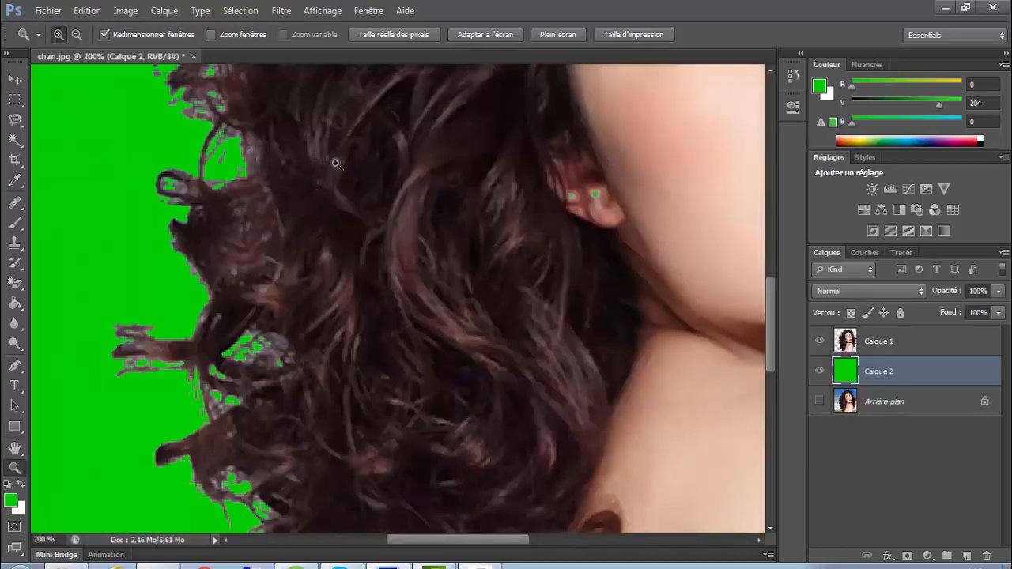
left_click_drag(336, 198, 334, 320)
left_click_drag(377, 138, 313, 360)
left_click_drag(364, 189, 177, 326)
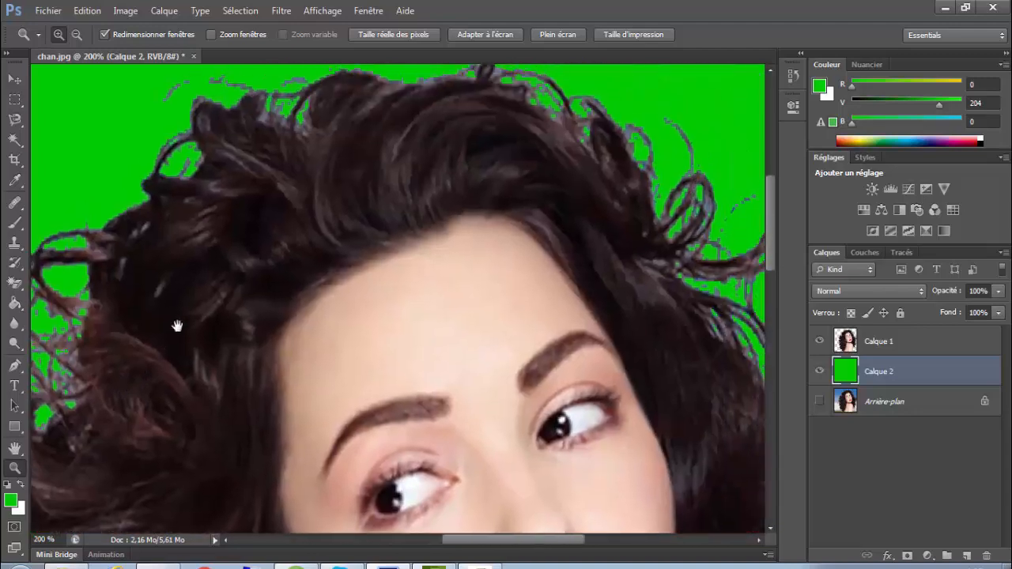
left_click_drag(731, 417, 546, 285)
left_click_drag(594, 484, 590, 257)
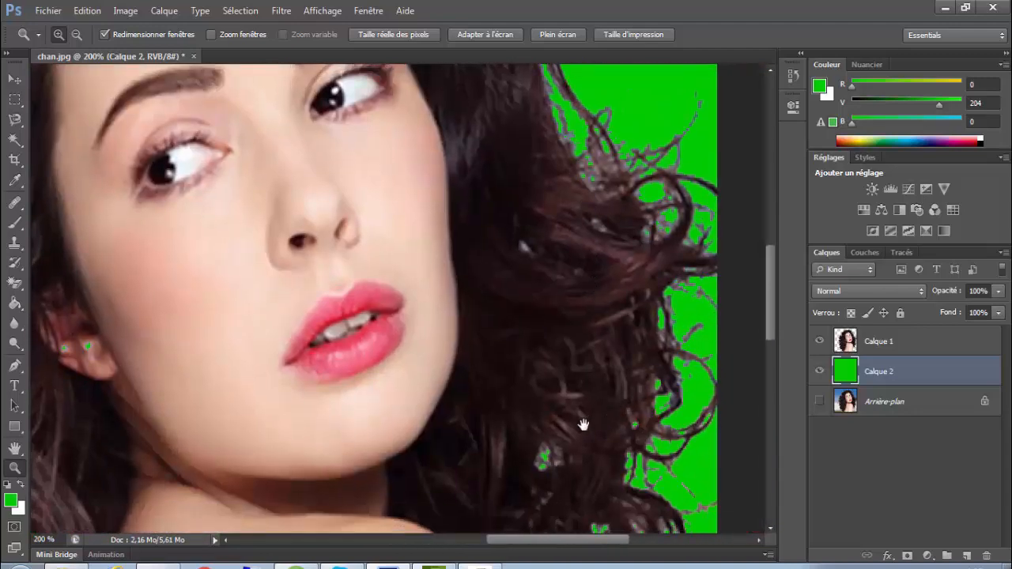
left_click_drag(583, 425, 508, 380)
left_click(498, 36)
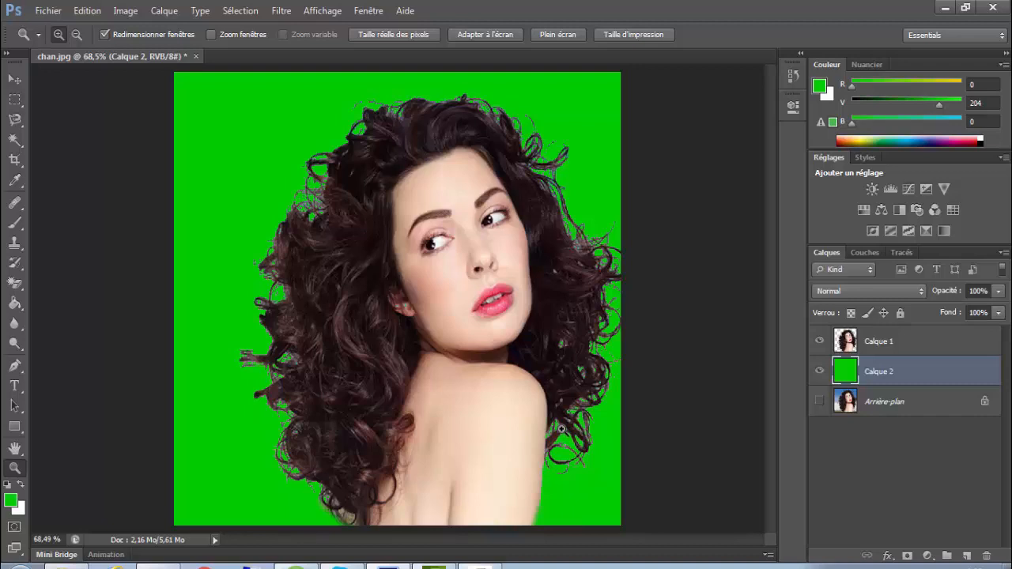
- Save the image as a JPEG named testcouches in the channel selection folder, with Maximum quality 12 and the progressif optimisé format
left_click(48, 10)
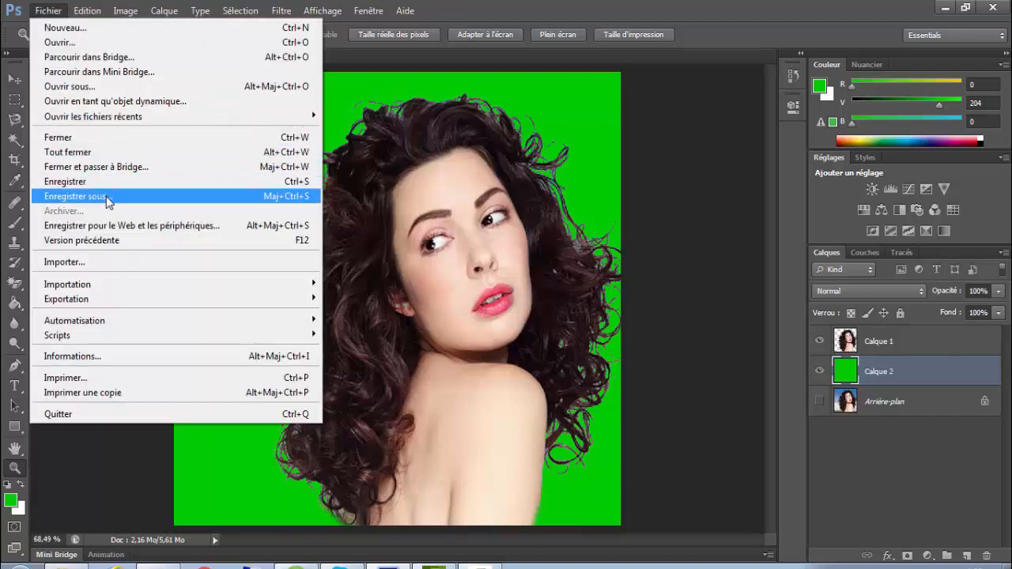
left_click(108, 199)
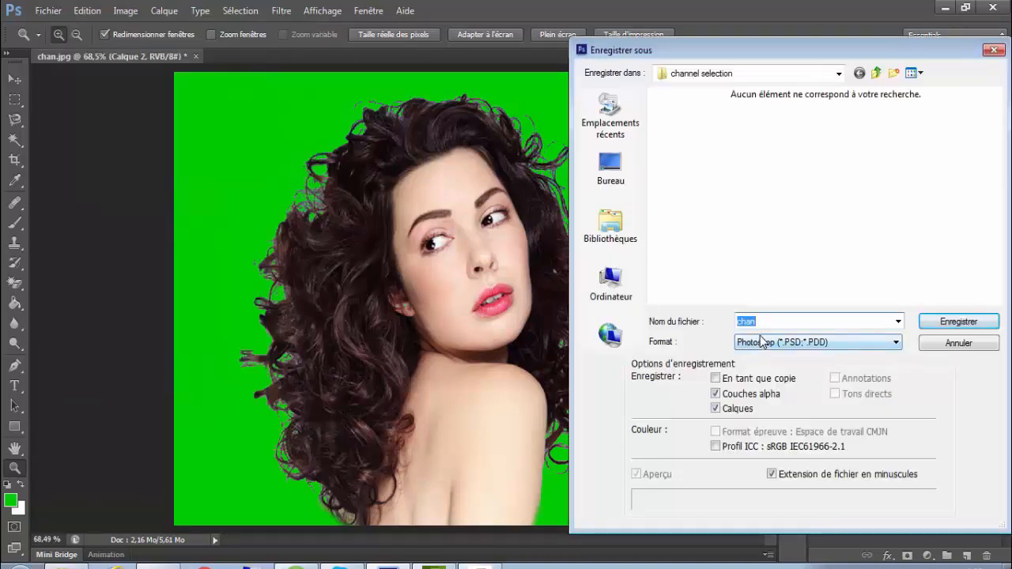
type("test")
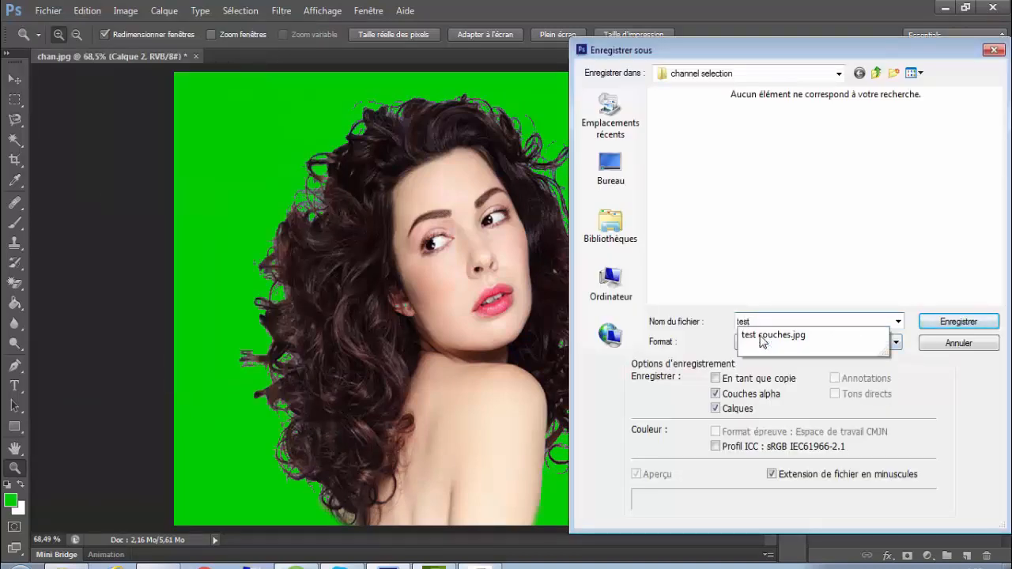
type("couches")
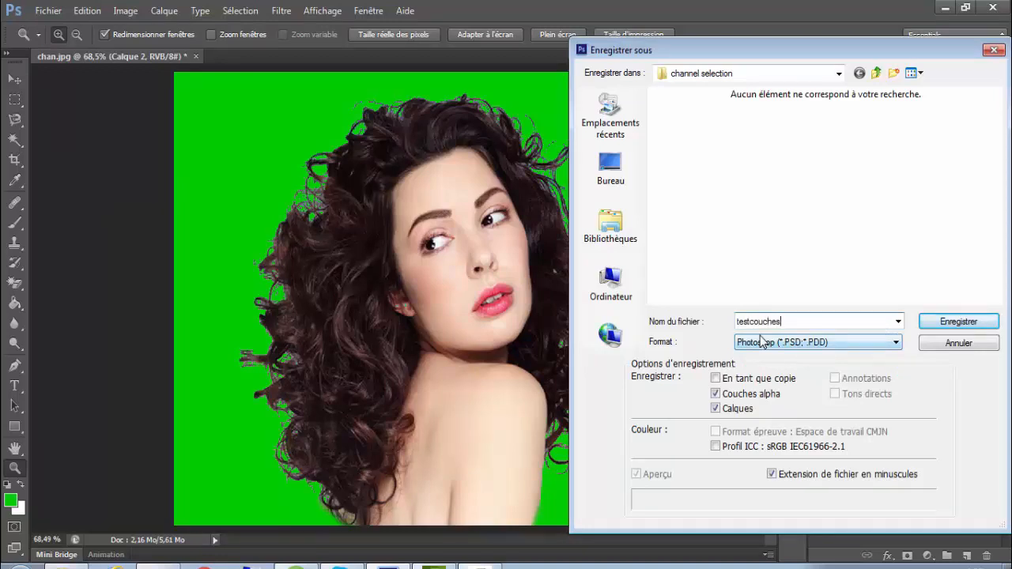
left_click(839, 348)
left_click(791, 437)
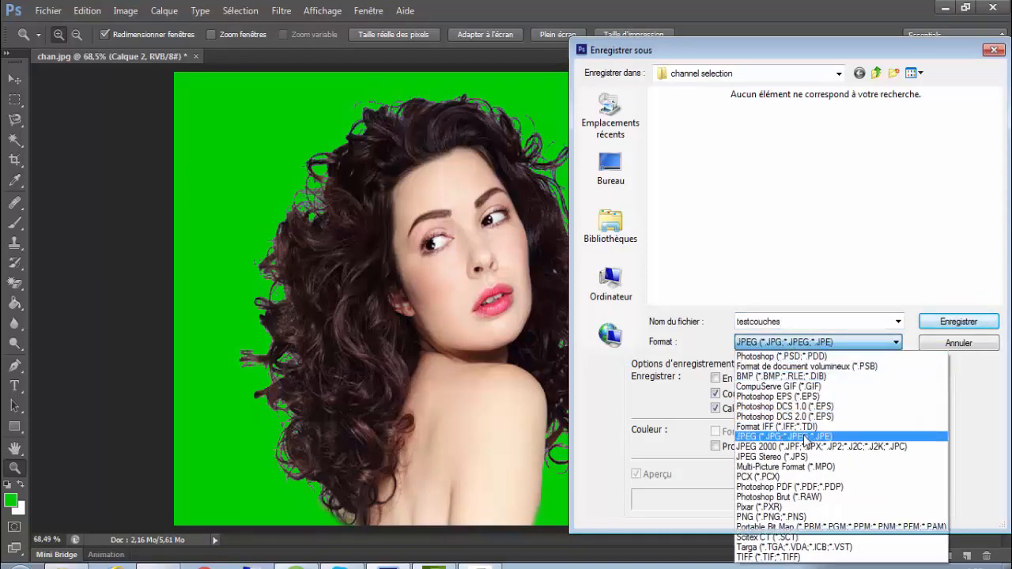
left_click(956, 323)
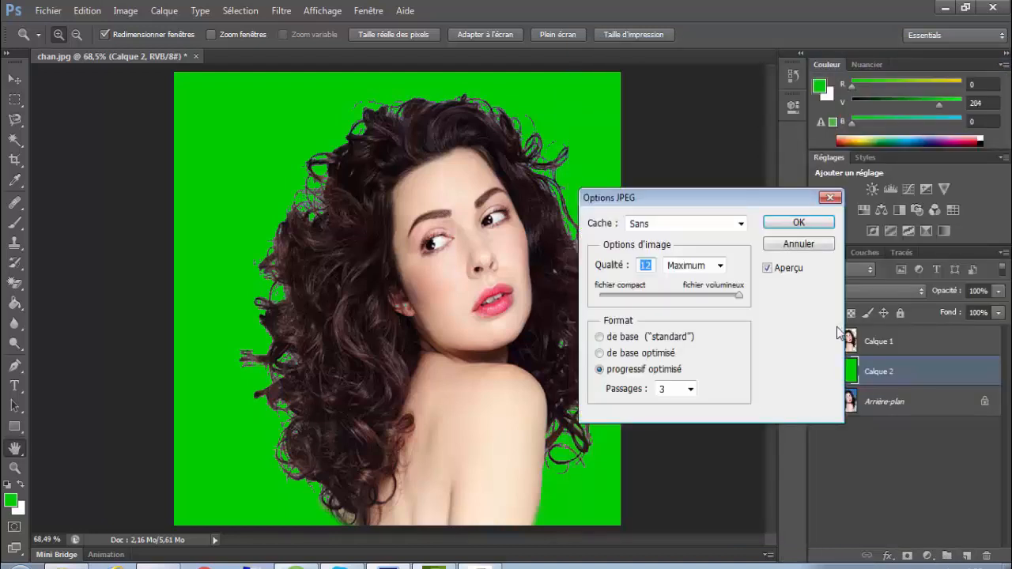
left_click(780, 224)
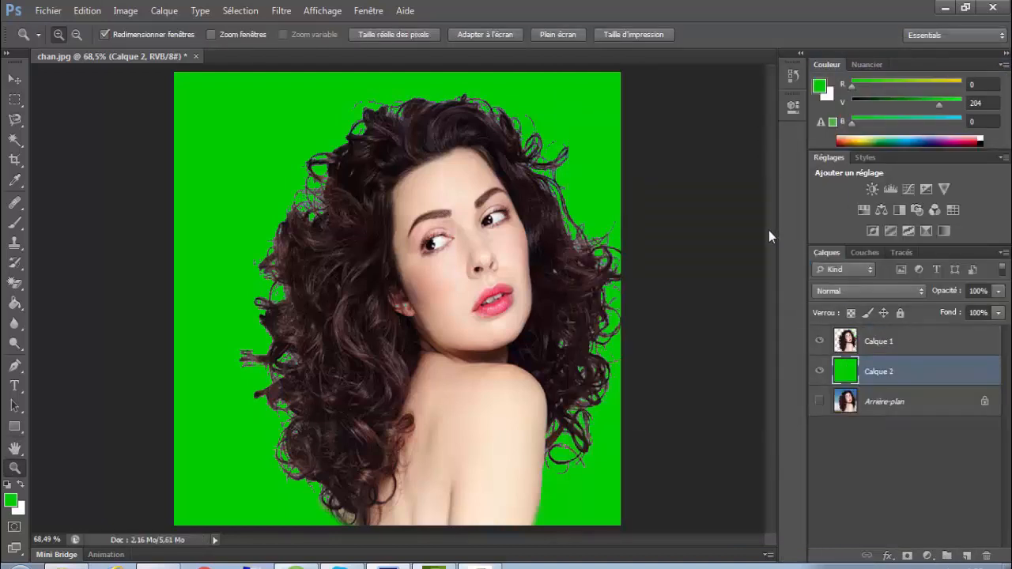